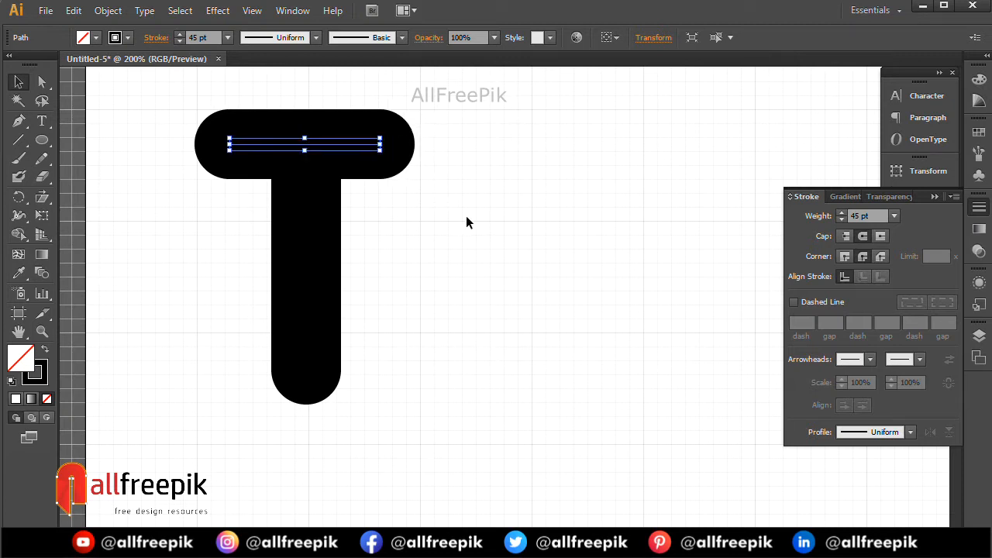
Align the T's crossbar and stem on their horizontal centres and nudge the whole letter slightly to the right
drag(439, 144, 287, 267)
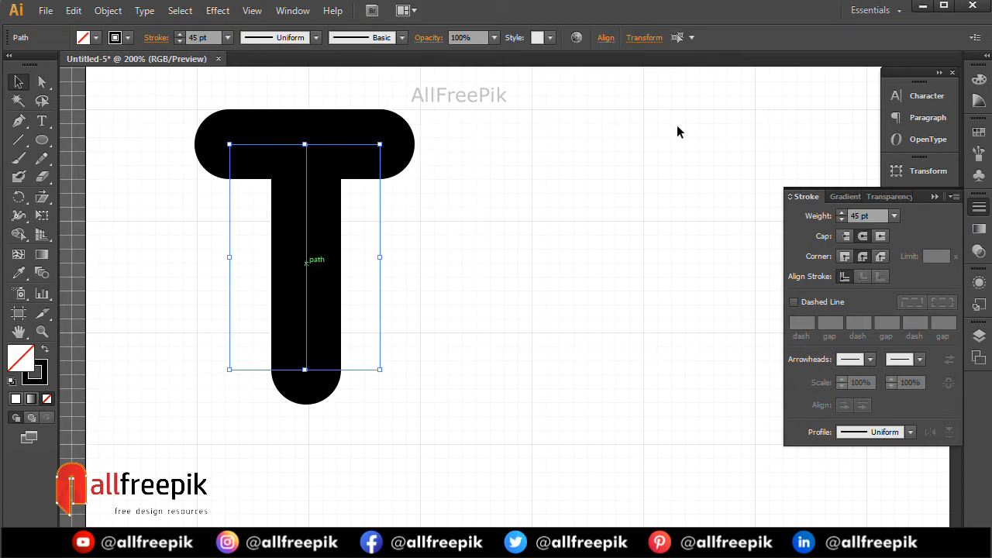
click(605, 38)
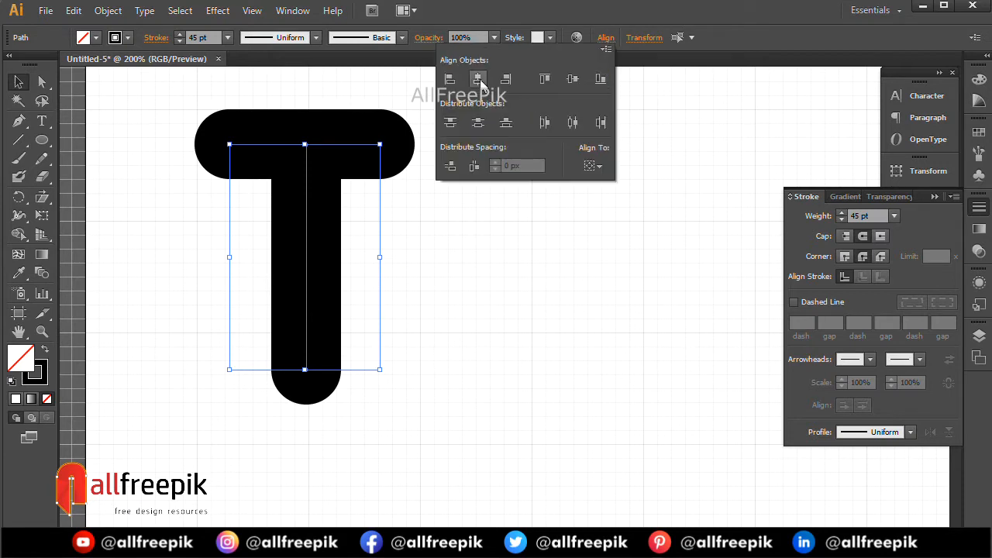
click(523, 316)
drag(485, 90, 241, 392)
key(Right)
key(Right)
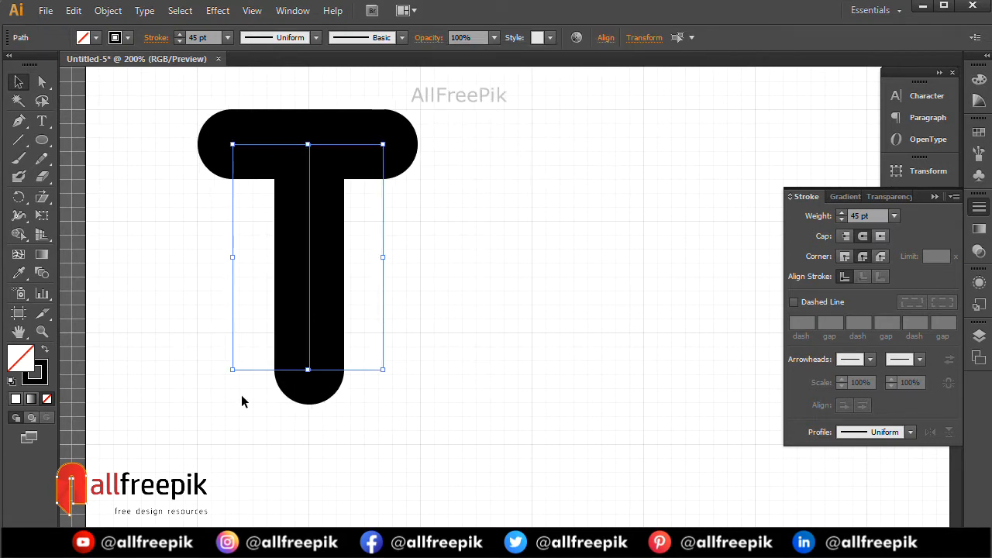
key(Right)
click(467, 291)
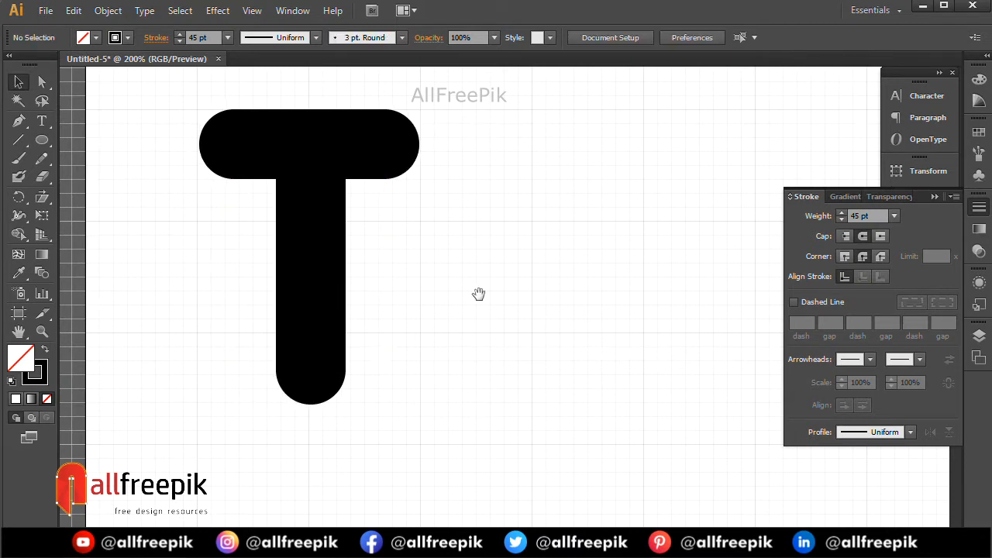
Shorten the T's vertical stem from its lower end, keeping it straight and attached to the crossbar
drag(375, 319, 332, 405)
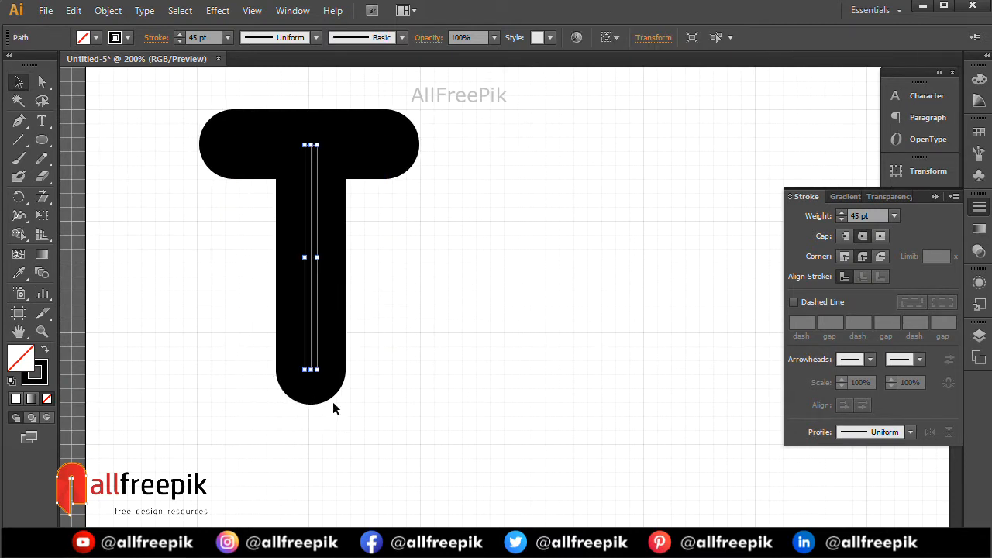
drag(310, 371, 319, 358)
click(476, 345)
drag(358, 327, 264, 404)
drag(311, 355, 317, 350)
click(481, 346)
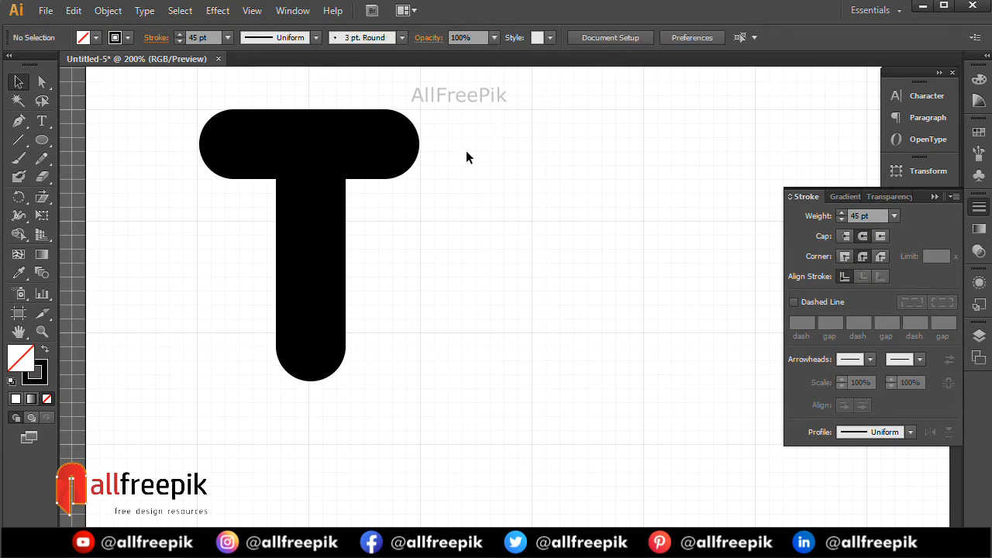
Show the rulers and place a horizontal guide at the bottom edge of the T's stem
right_click(423, 56)
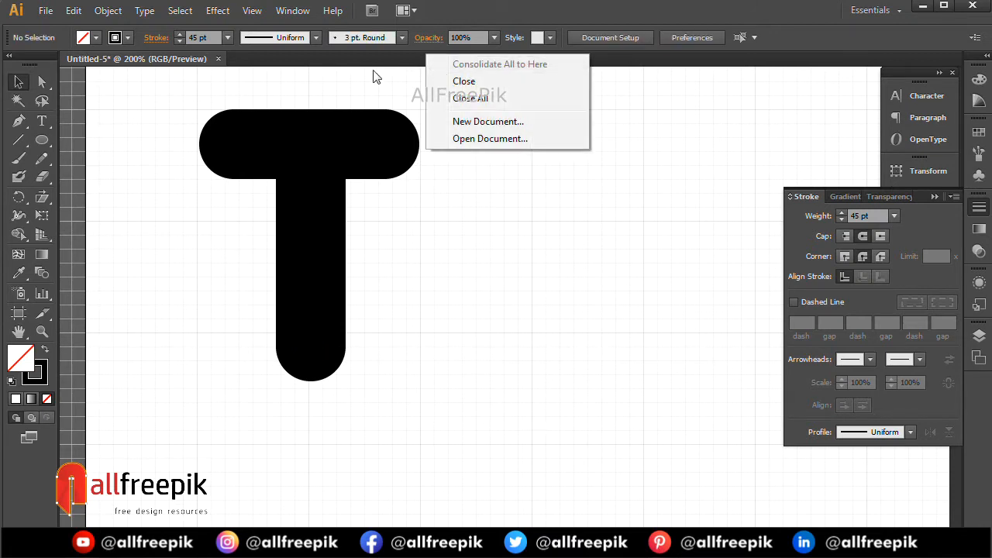
right_click(455, 122)
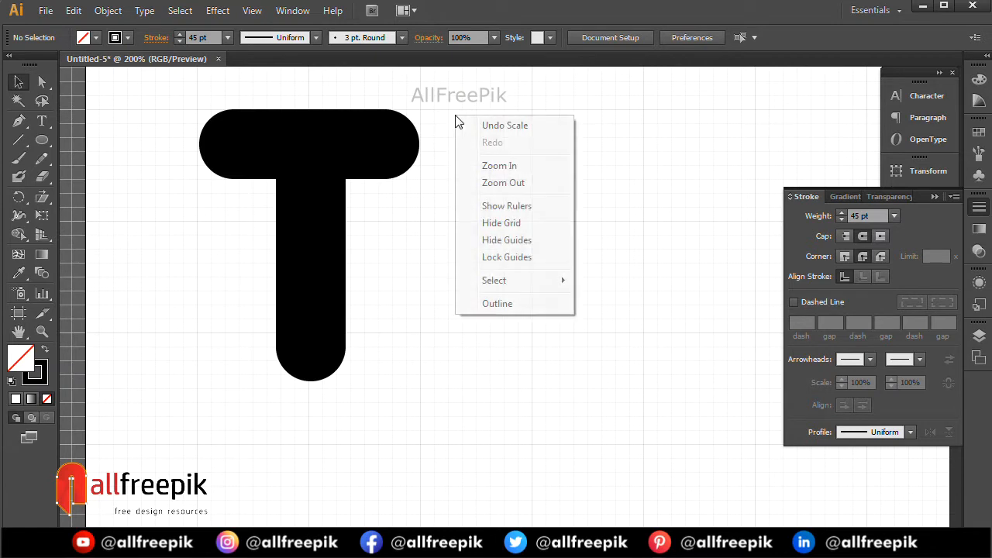
click(534, 205)
drag(435, 72, 453, 381)
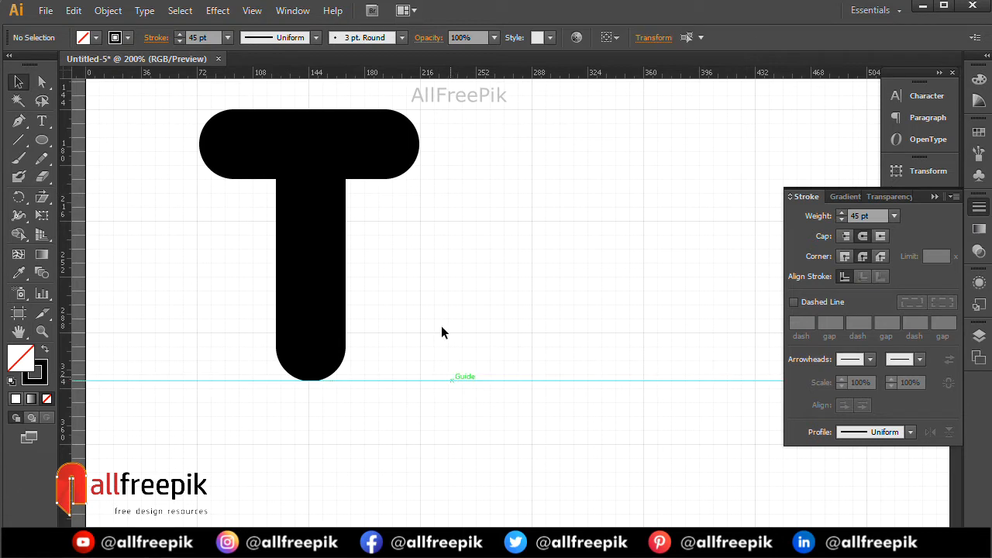
Duplicate the T's stem horizontally to the right of the T as the stem of the E
click(312, 284)
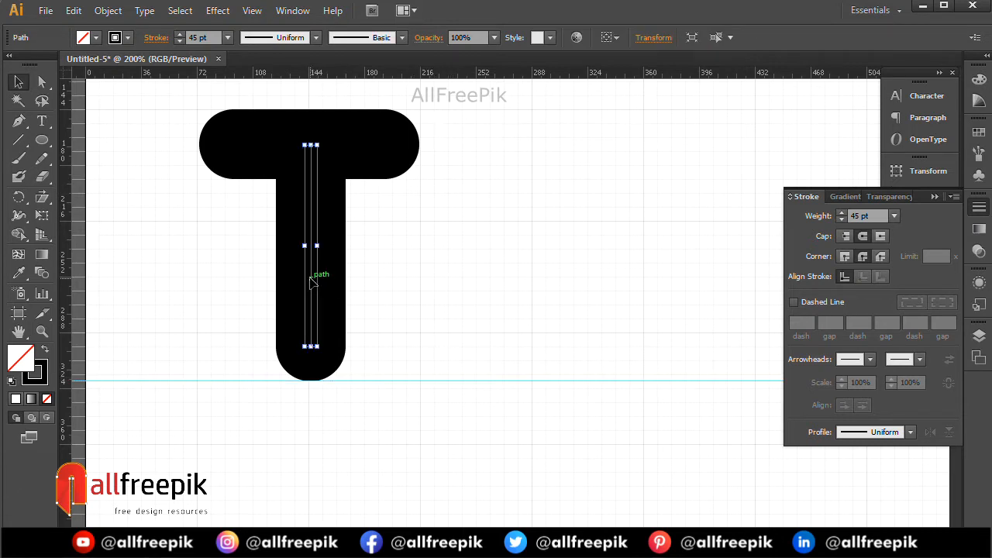
drag(313, 283, 512, 285)
drag(582, 286, 506, 292)
click(578, 290)
drag(572, 290, 516, 289)
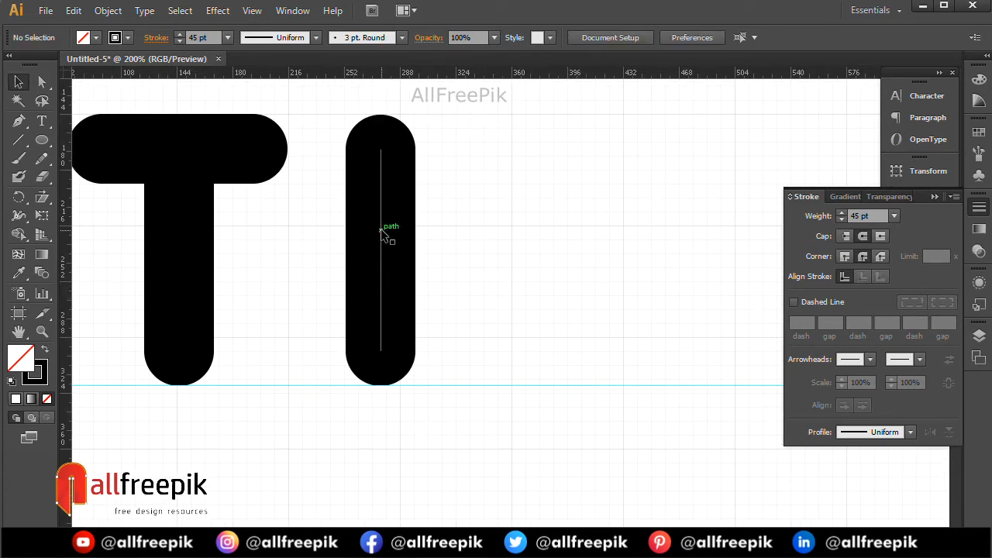
Paste a copy of the E's stem in front, rotate it to horizontal and shorten it to start at the stem
click(387, 234)
click(76, 11)
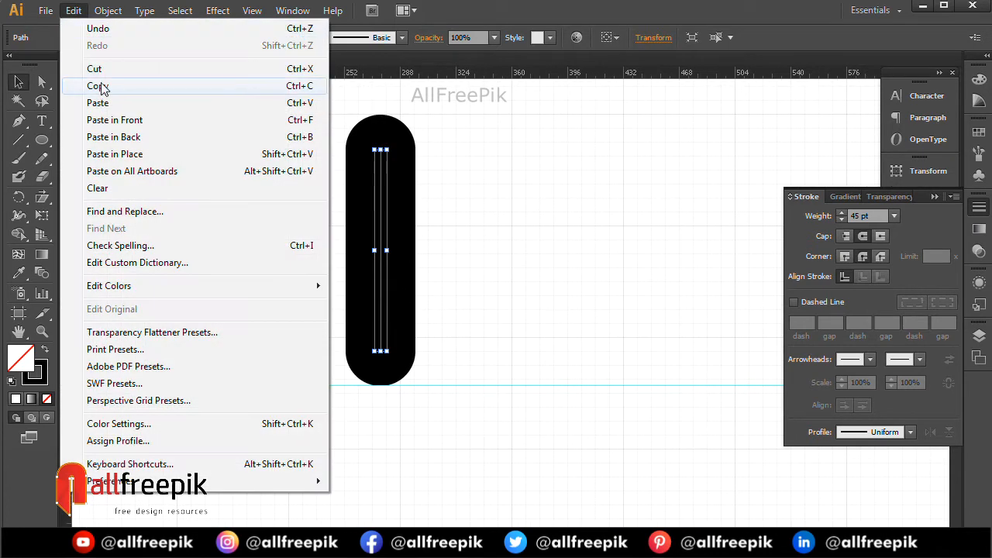
click(99, 85)
click(74, 11)
click(100, 119)
drag(393, 357, 531, 205)
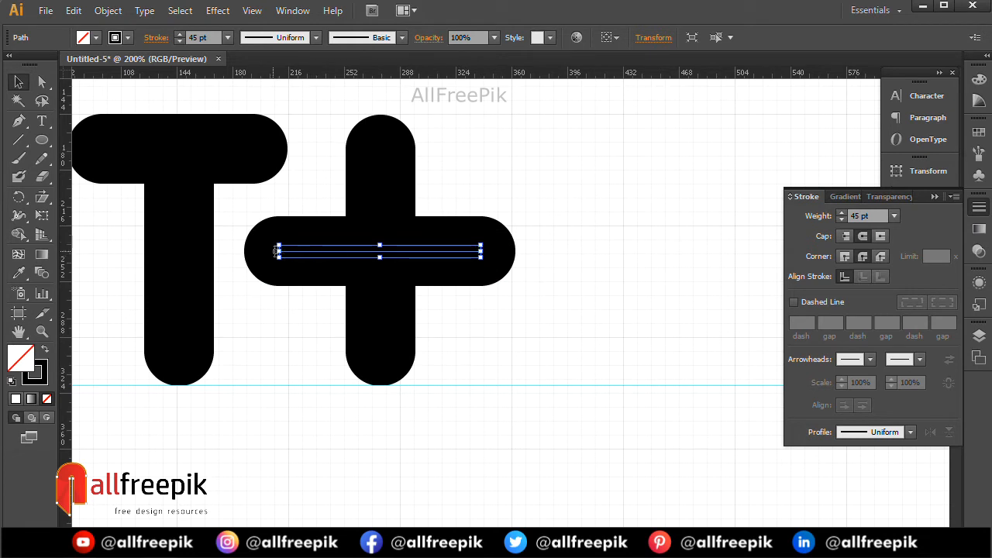
drag(277, 251, 379, 251)
key(ctrl+shift+a)
Duplicate the E's middle bar downward as the bottom arm, resting on the guide and flush with the stem's outer edge
drag(471, 267, 472, 334)
key(Down)
key(Down)
key(Down)
key(Down)
key(Down)
key(Down)
key(Down)
key(Down)
key(Down)
key(Down)
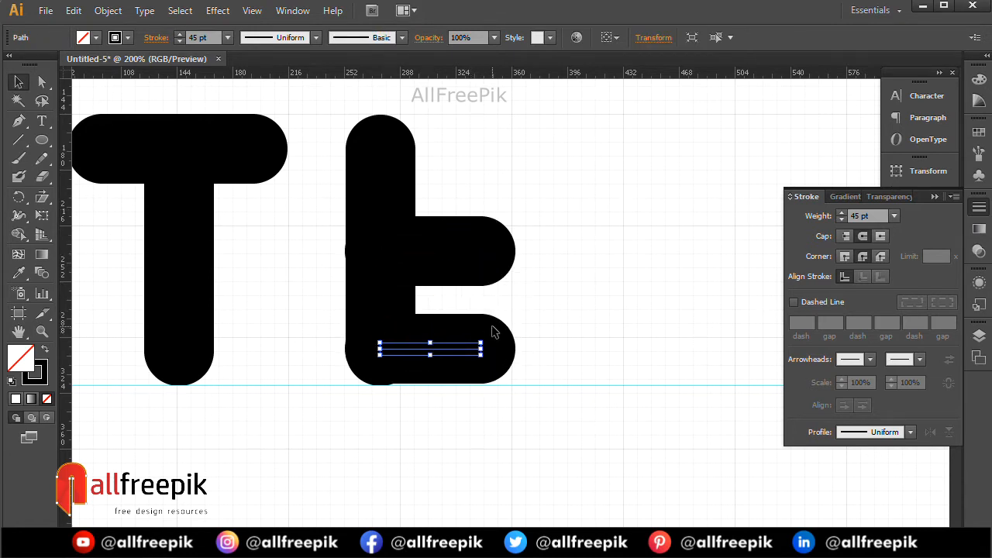
key(Down)
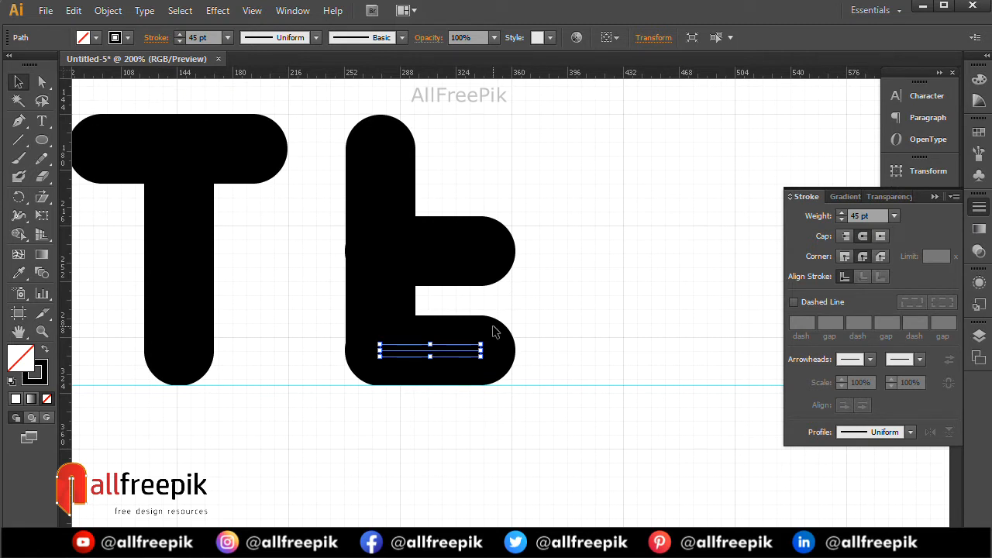
click(648, 306)
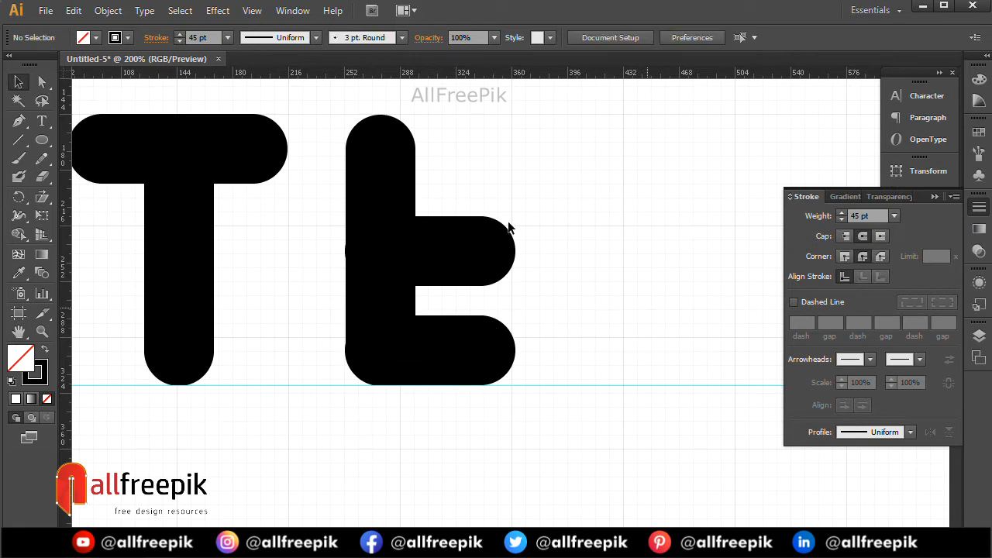
click(469, 356)
key(Right)
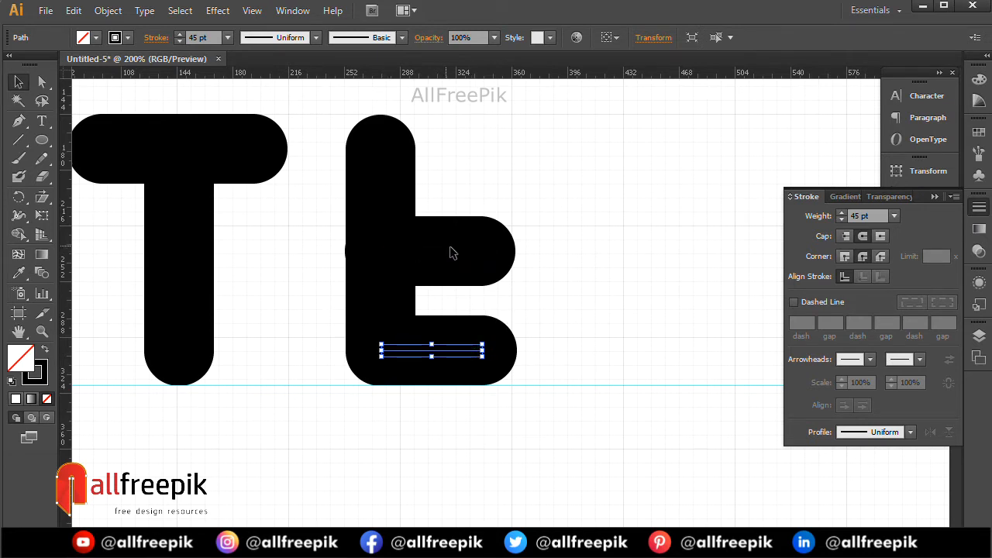
key(ctrl+shift+a)
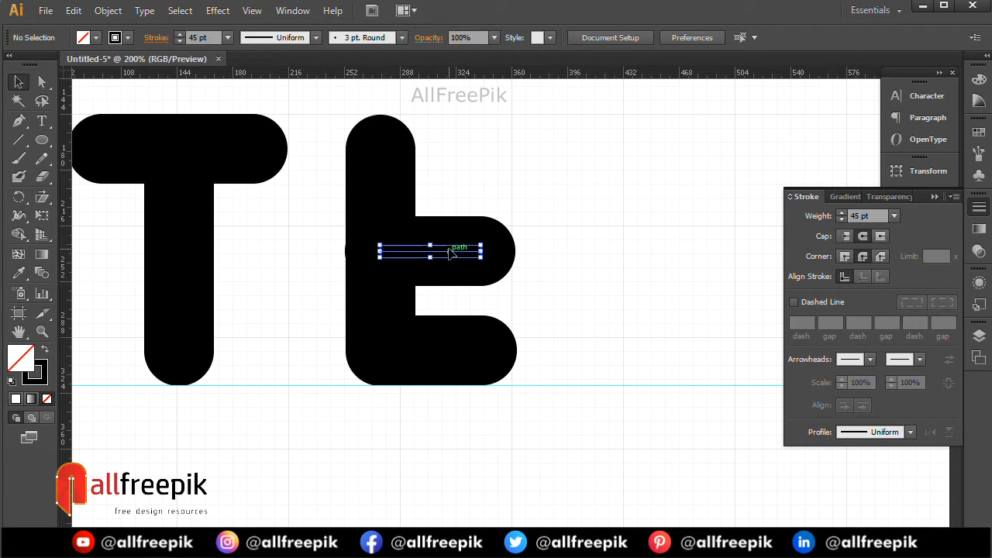
Make the E's middle arm shorter than the bottom arm, keeping its inner end within the stem
click(453, 254)
key(shift+Left)
key(Left)
key(Left)
key(Left)
key(Left)
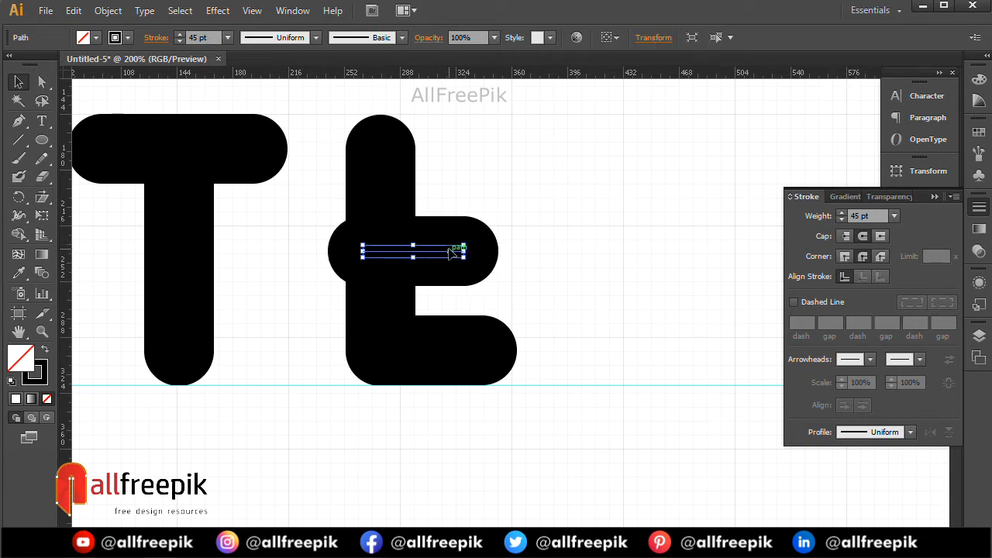
drag(357, 251, 381, 252)
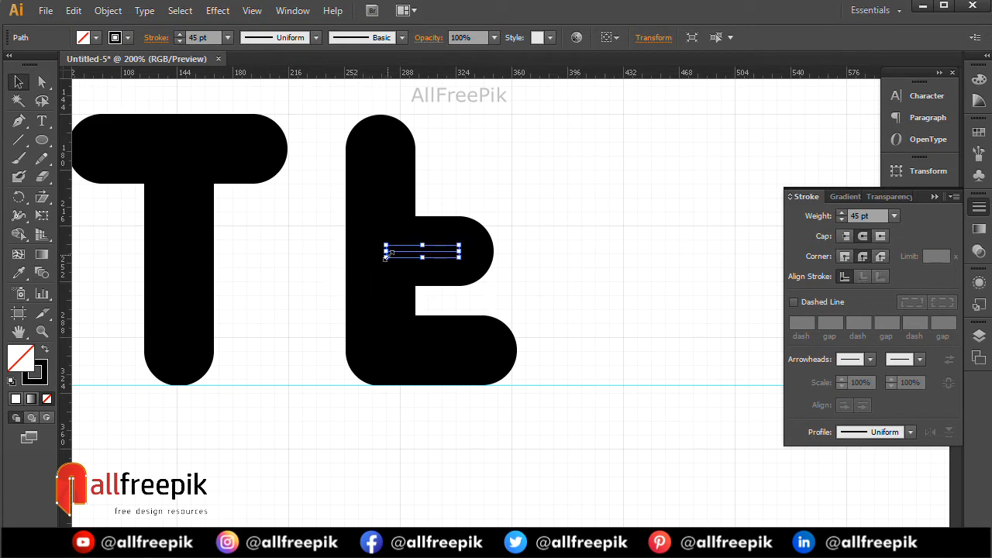
click(547, 312)
Duplicate the E's bottom arm straight up as the top arm, level with the top of the stem
drag(475, 353, 500, 181)
key(Up)
key(Up)
key(Up)
key(Up)
key(Up)
key(Up)
key(Up)
key(Up)
key(Up)
key(Up)
key(Up)
key(Up)
key(Up)
key(Up)
key(Up)
key(Up)
key(Up)
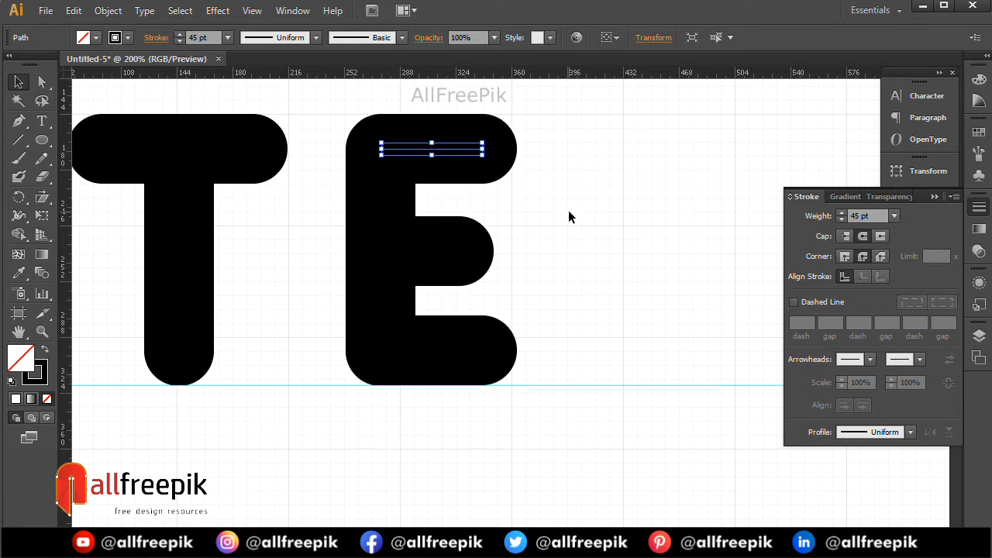
click(568, 211)
Duplicate the E's vertical stem horizontally into the empty area to the right of the E
drag(591, 253, 504, 255)
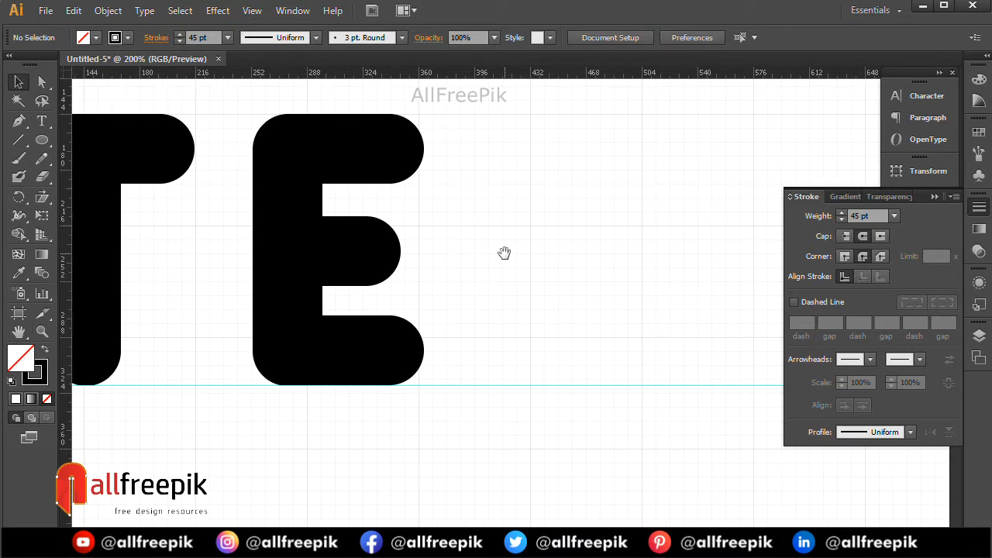
mouse_move(288, 219)
mouse_down()
mouse_move(653, 220)
mouse_move(641, 221)
mouse_up()
drag(697, 264, 648, 257)
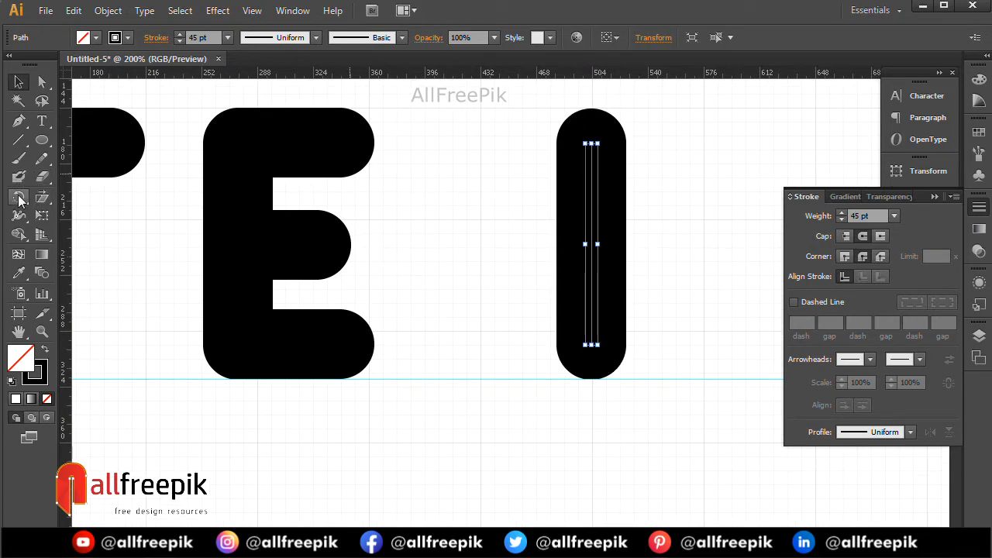
Rotate the duplicated stem by 45° to make the first diagonal of the X
double_click(19, 199)
text(45)
key(Return)
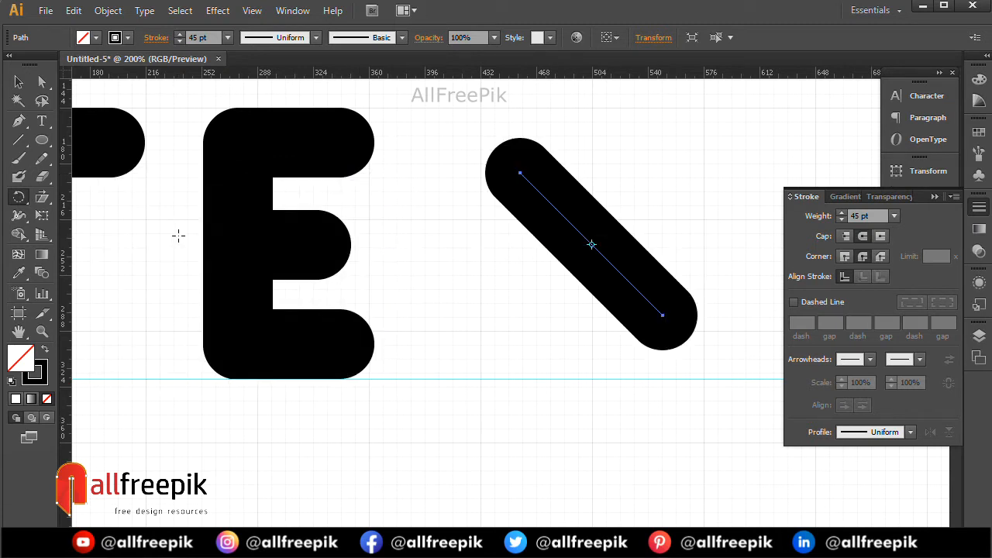
click(19, 89)
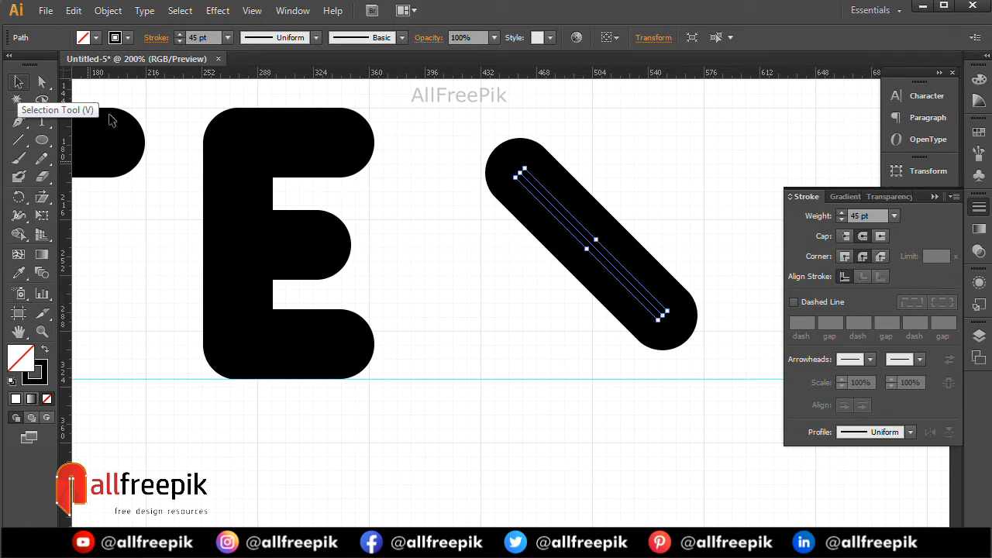
click(646, 214)
Copy the diagonal stroke and paste the copy in front, exactly over the original
click(621, 265)
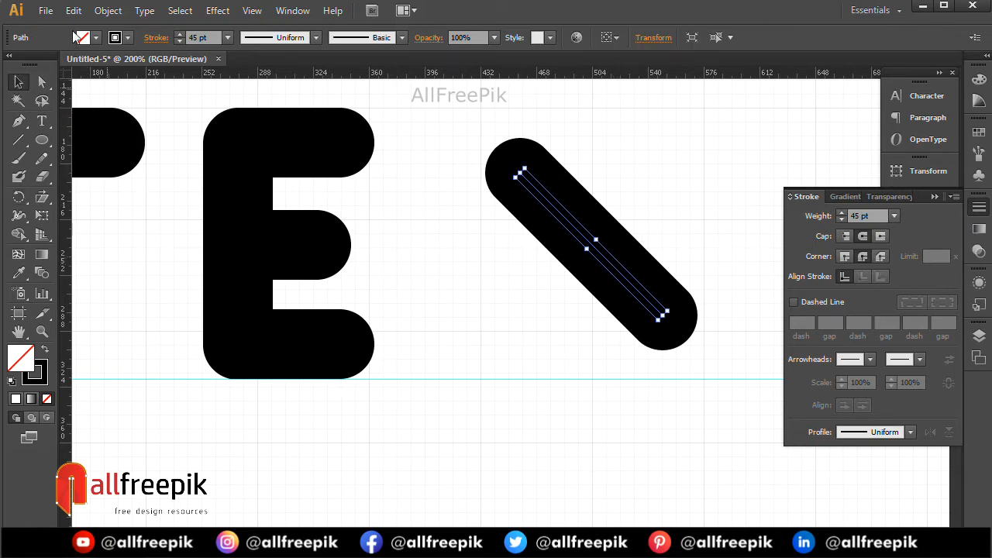
click(74, 11)
click(105, 89)
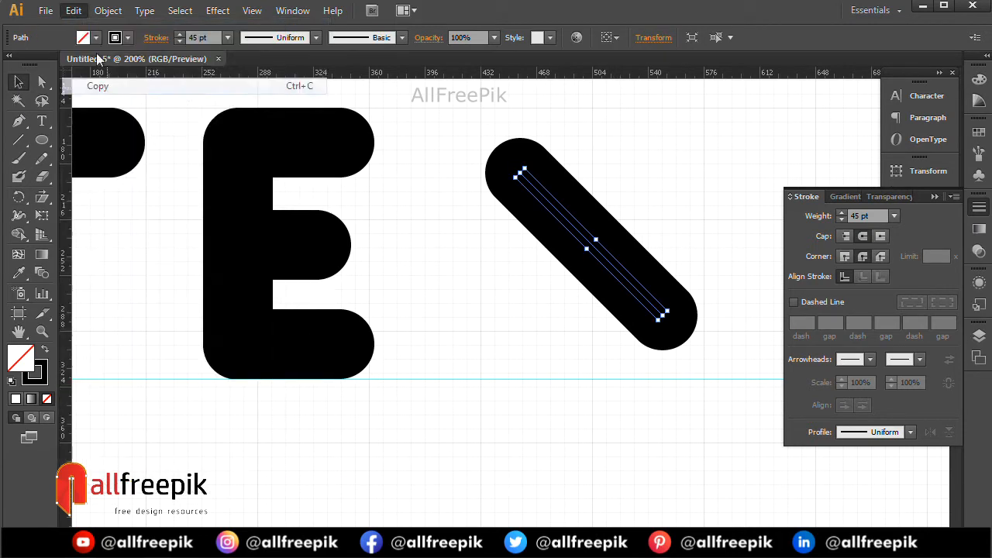
click(73, 11)
click(182, 116)
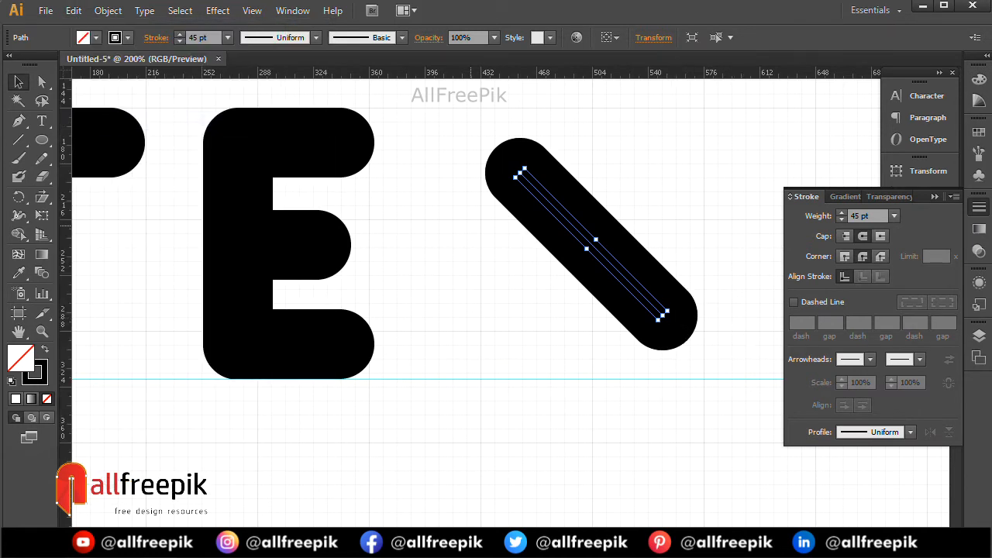
Rotate the pasted diagonal by -45° twice so that it crosses the original stroke as an X
double_click(19, 198)
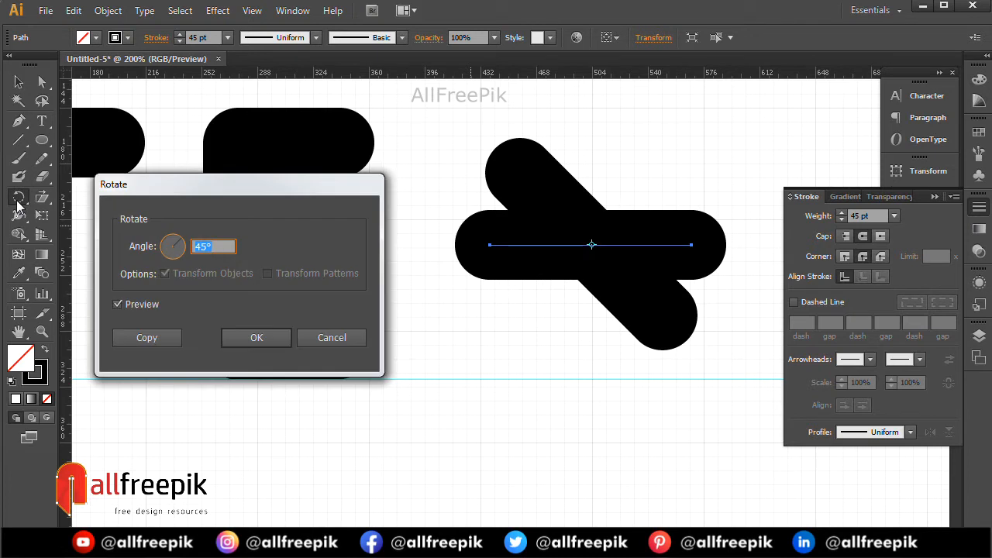
text(-45)
key(Return)
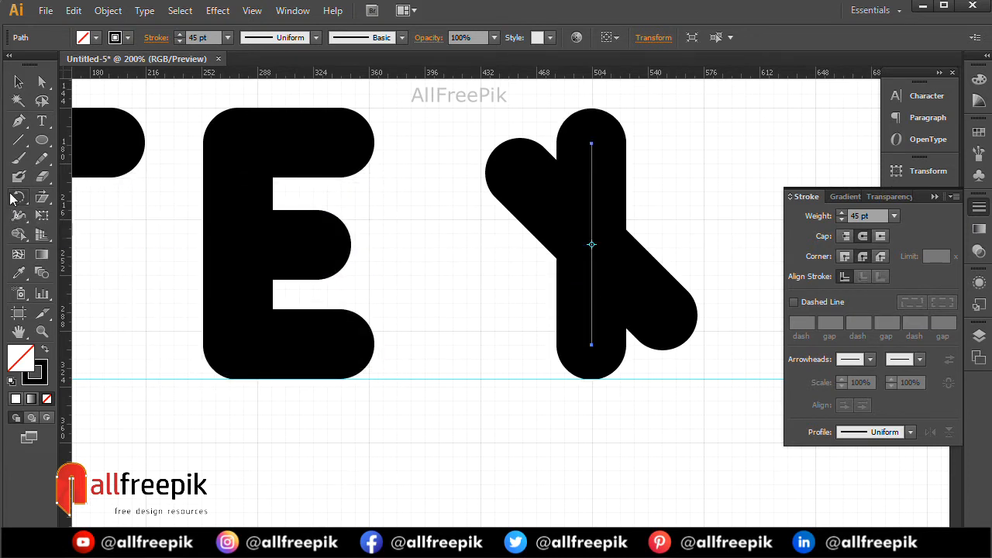
double_click(14, 199)
click(257, 336)
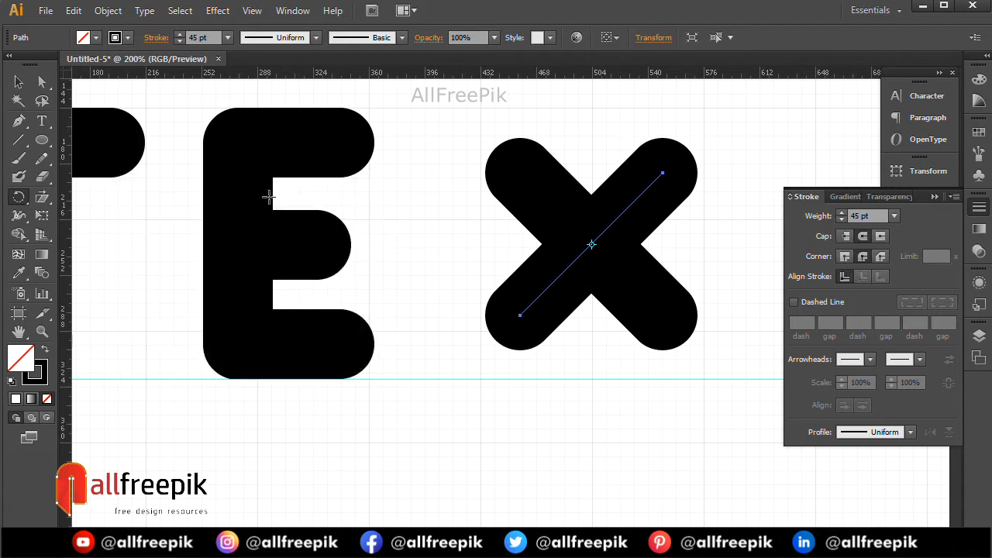
click(19, 82)
key(ctrl+a)
click(734, 222)
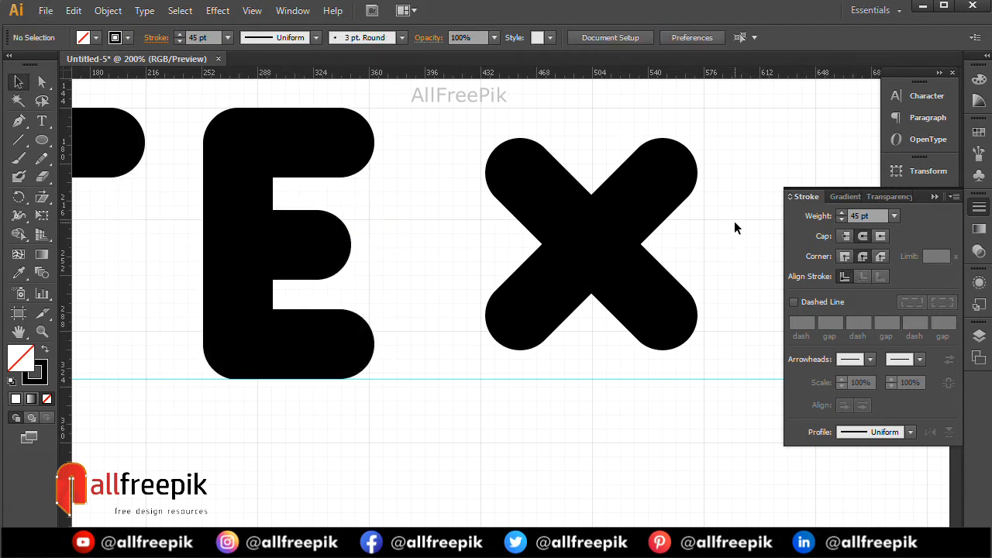
Stretch both diagonals of the X upward until the letter's top nearly reaches the top edge of the E
drag(738, 208, 516, 317)
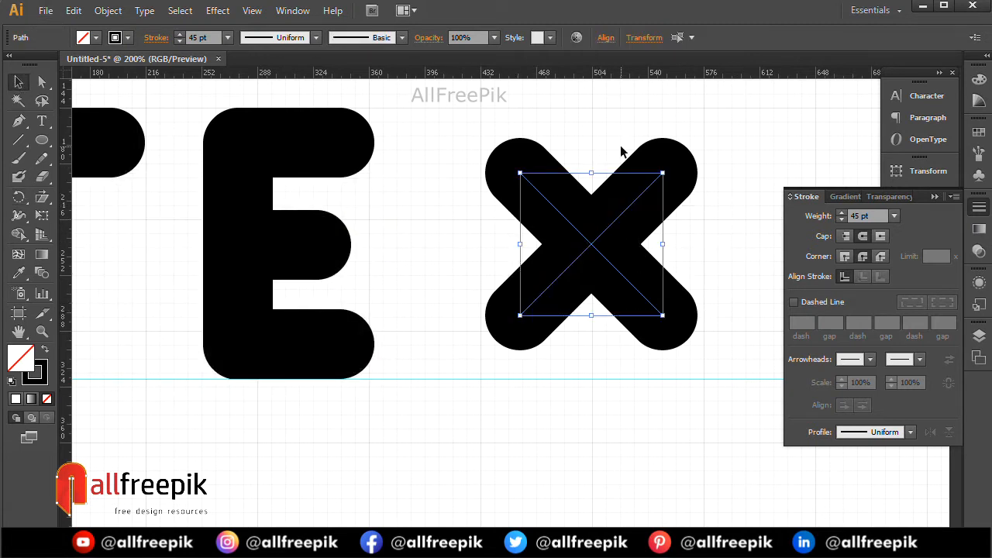
drag(592, 174, 592, 159)
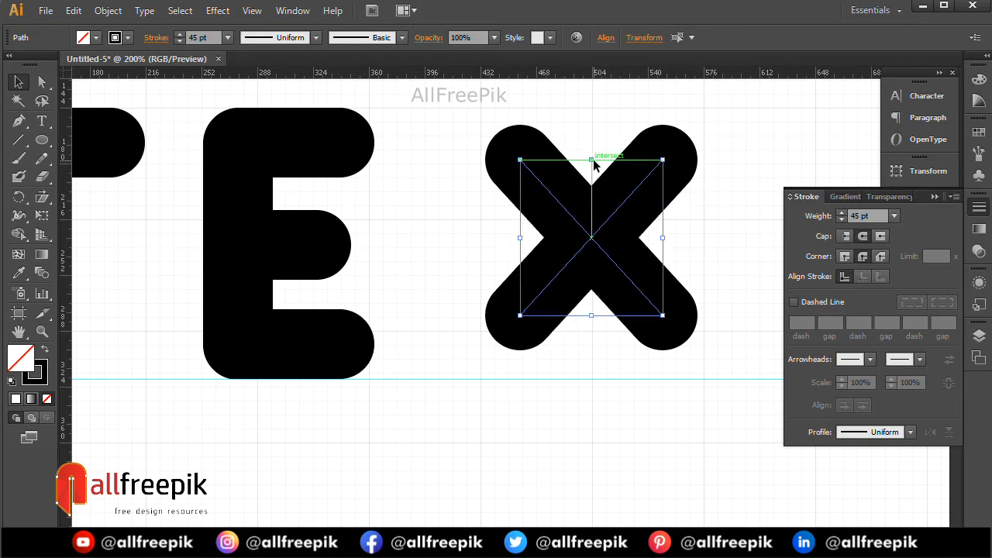
drag(593, 160, 593, 147)
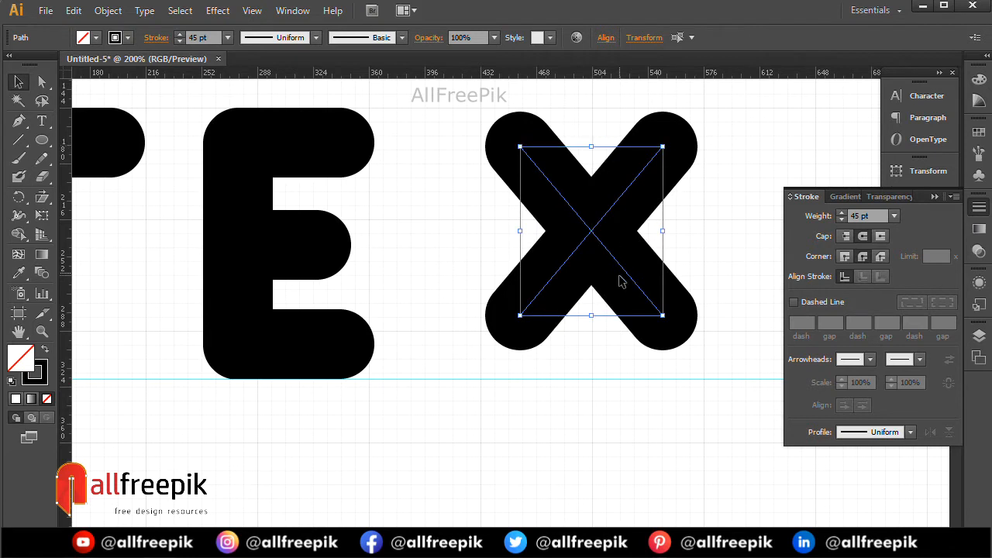
Widen the X on both sides and stretch it to the baseline guide, with its top level with the E
drag(592, 316, 597, 332)
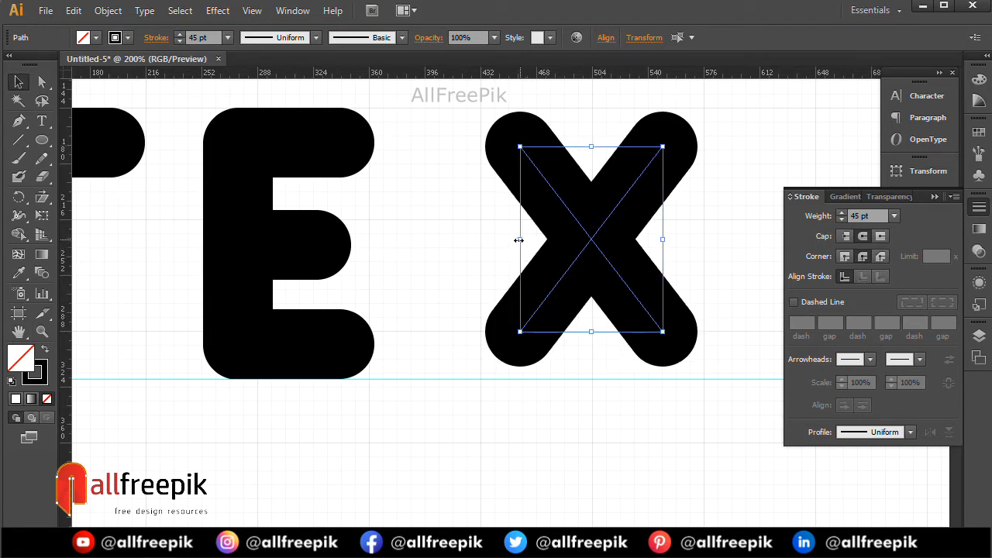
drag(518, 241, 514, 241)
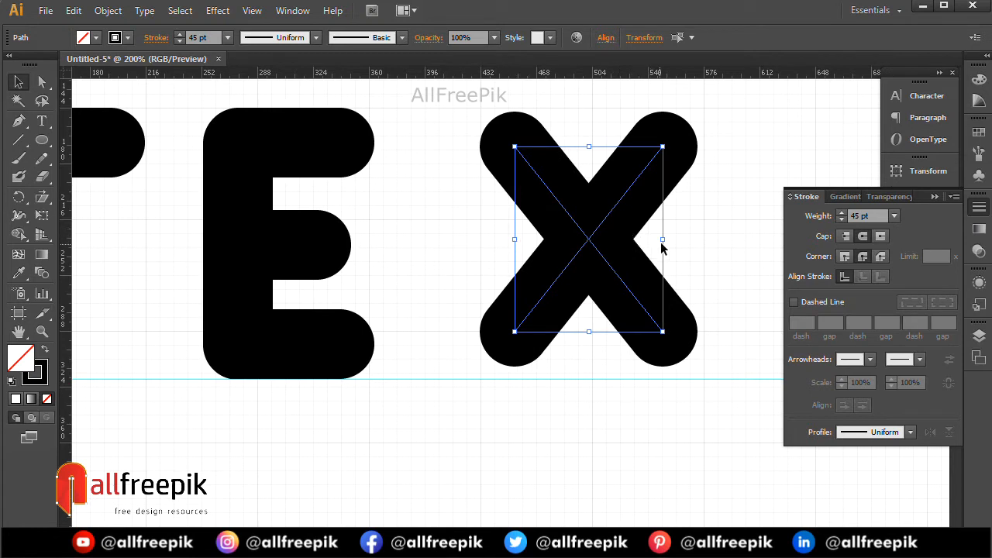
drag(662, 240, 670, 240)
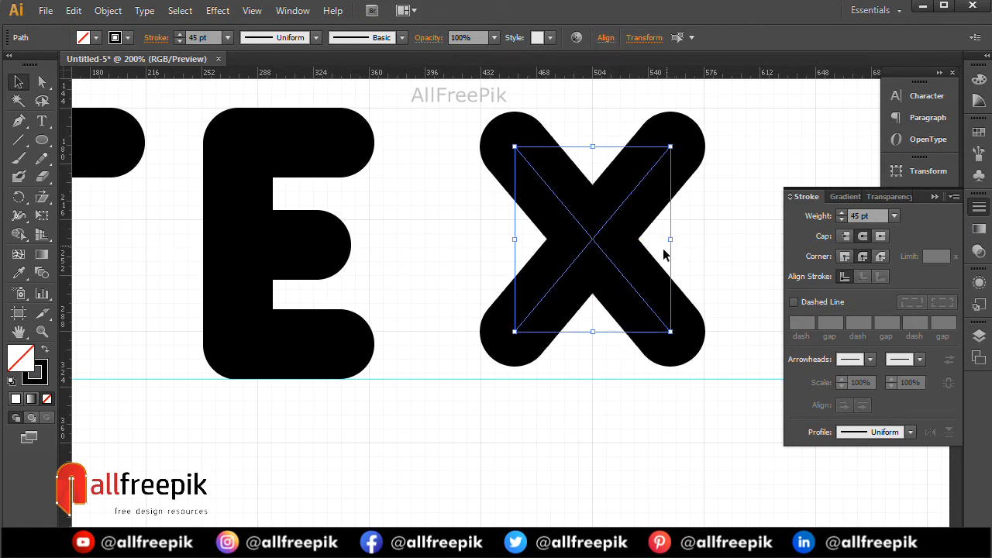
drag(592, 334, 594, 344)
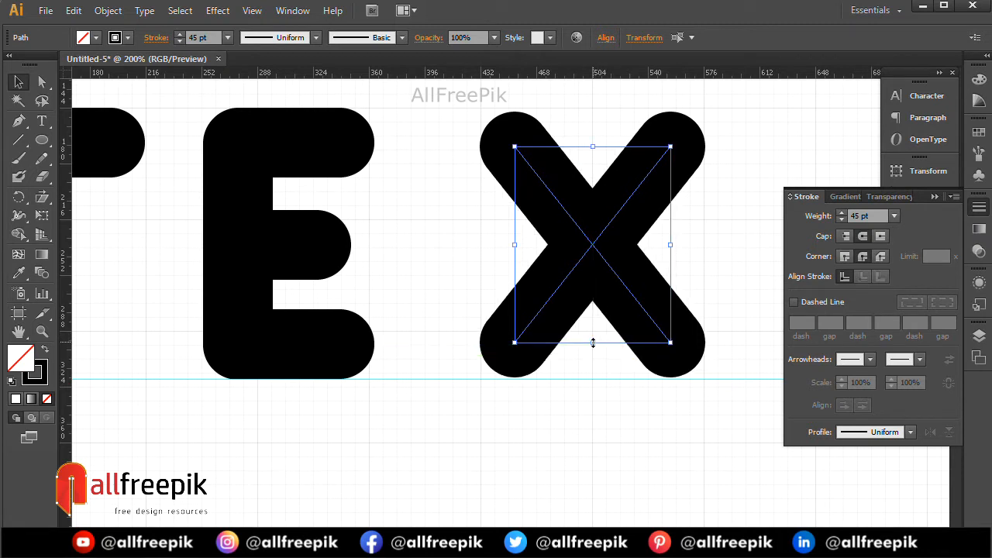
key(Up)
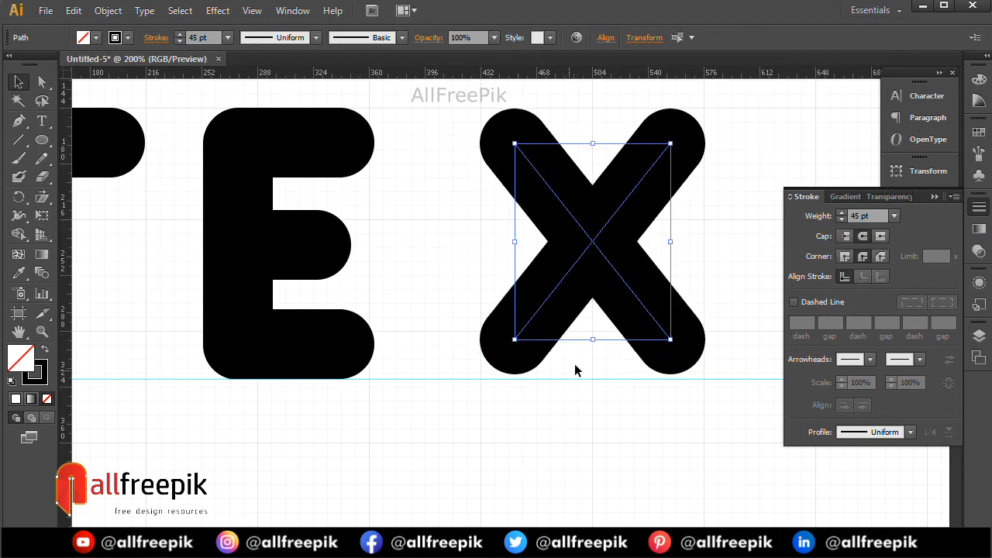
drag(591, 342, 599, 349)
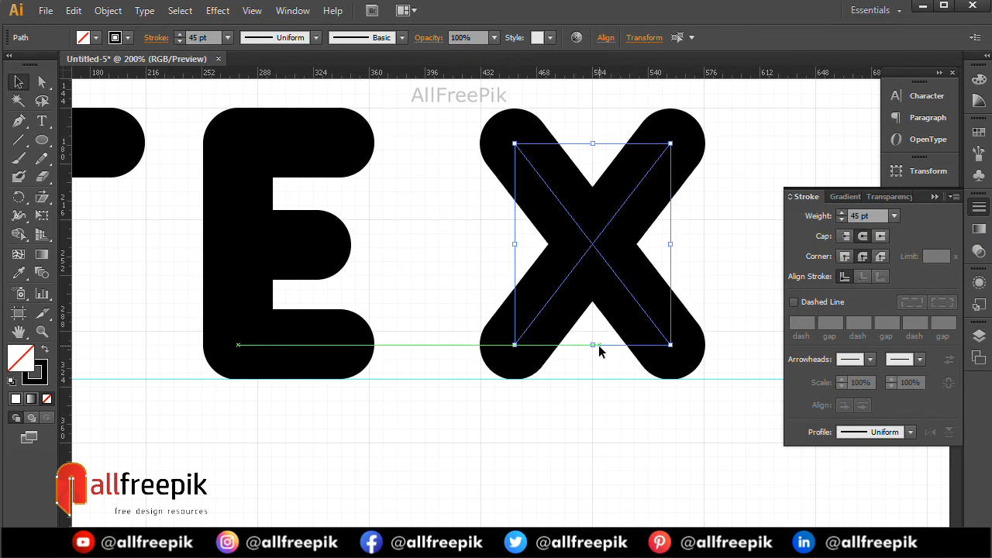
click(712, 249)
ctrl+alt+click(712, 249)
ctrl+alt+click(712, 249)
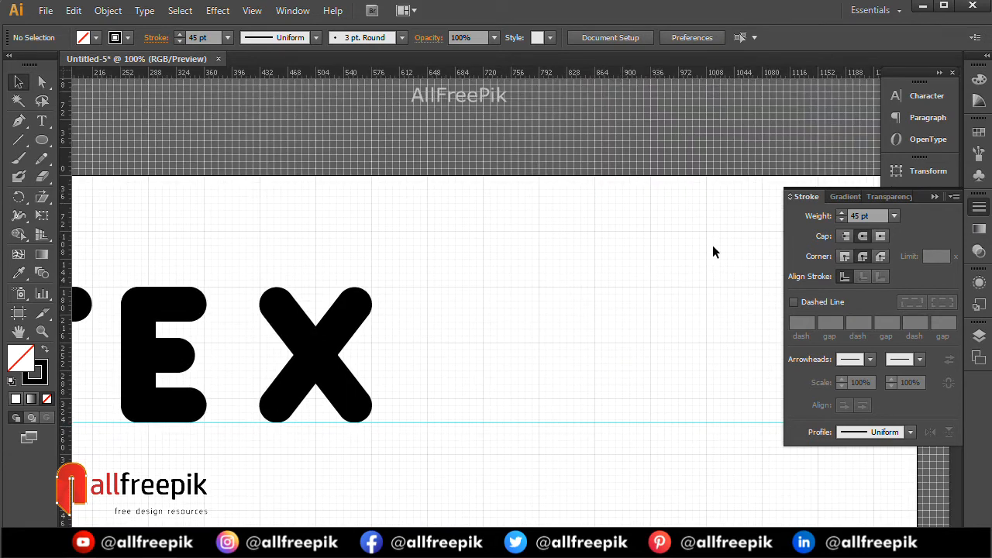
Move the X along the baseline farther away from the E
drag(413, 324, 685, 254)
drag(595, 269, 571, 268)
drag(666, 213, 184, 339)
click(356, 426)
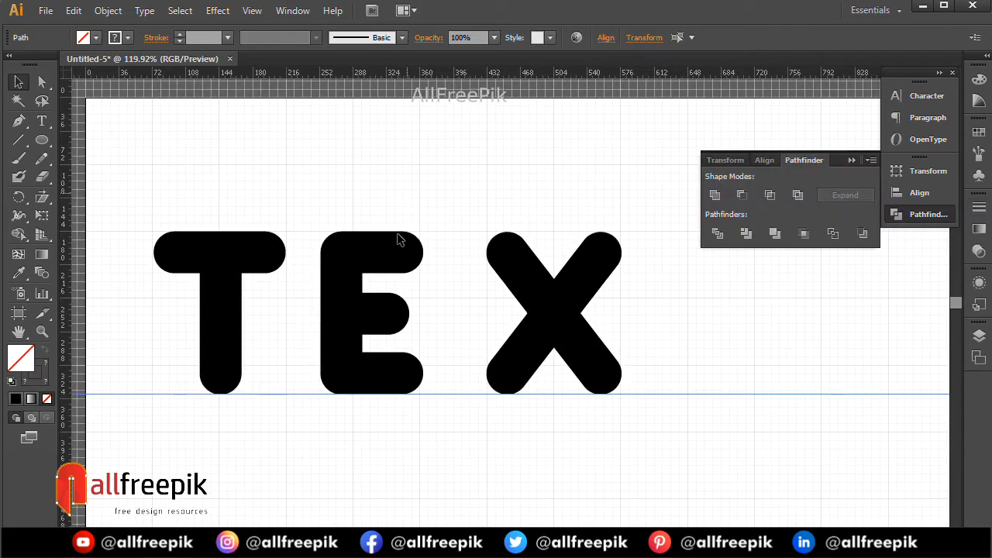
click(396, 232)
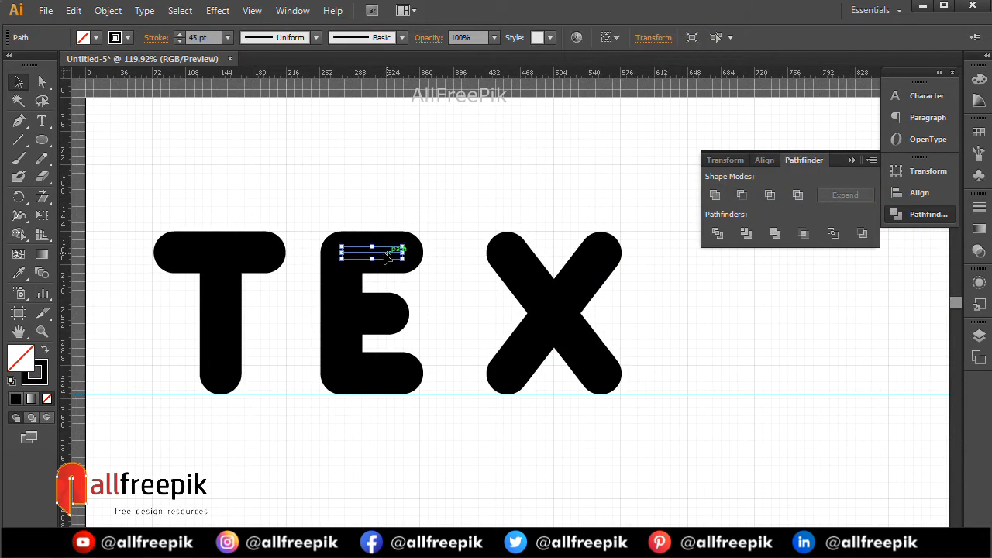
click(423, 306)
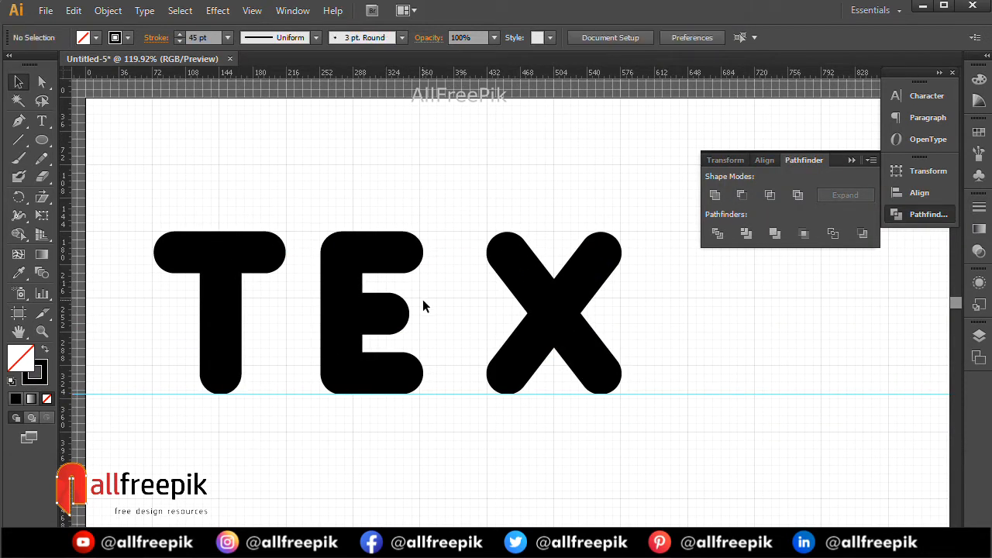
click(513, 243)
mouse_move(554, 313)
mouse_down()
mouse_move(604, 314)
mouse_move(596, 311)
mouse_up()
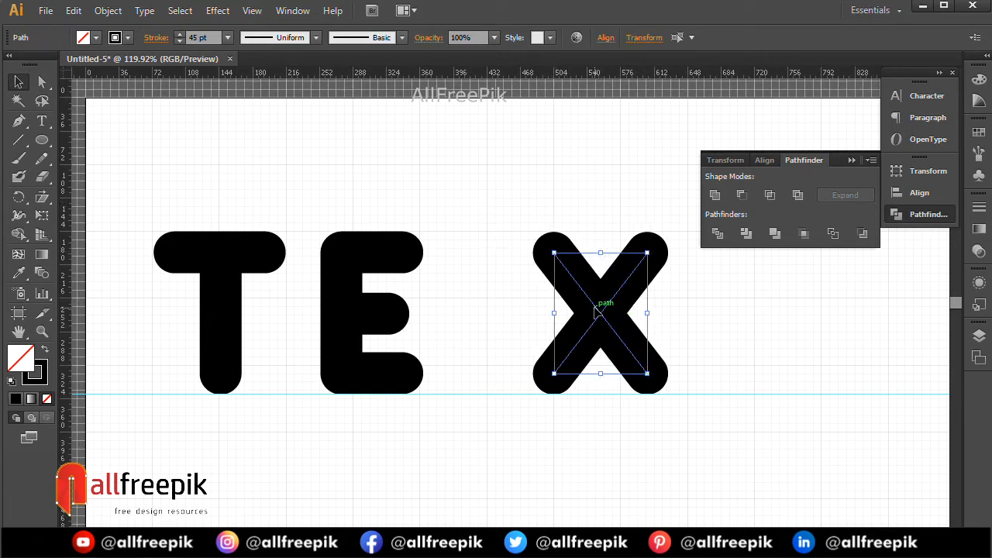
key(Right)
key(Right)
key(Right)
key(Right)
key(Right)
key(Right)
key(Right)
key(Right)
key(Right)
key(Right)
key(Right)
key(Right)
key(Right)
key(Right)
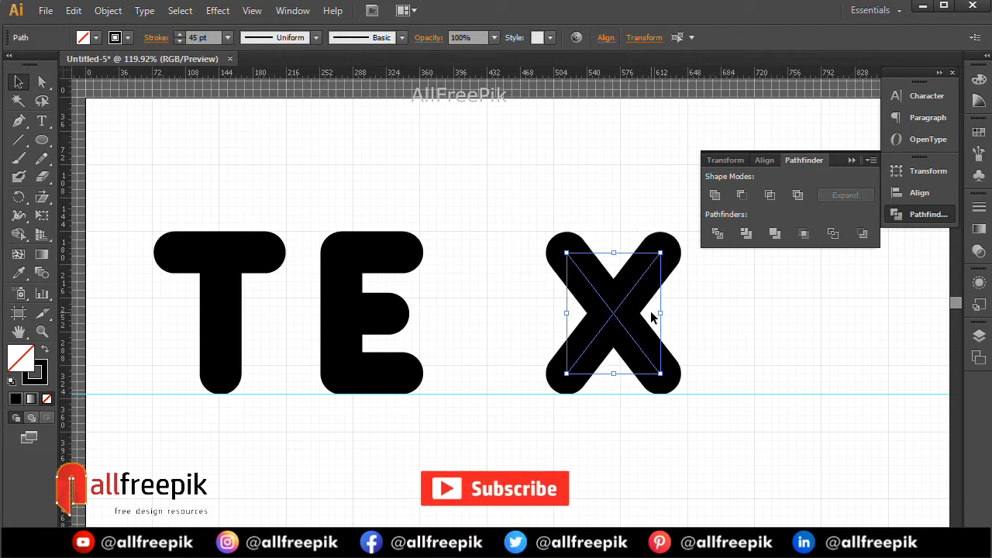
key(Right)
key(Right)
key(Right)
key(Right)
key(Right)
key(Right)
key(Right)
Move the whole E along the baseline toward the X to open space after the T
drag(459, 218, 323, 421)
key(shift+Right)
key(shift+Right)
key(shift+Right)
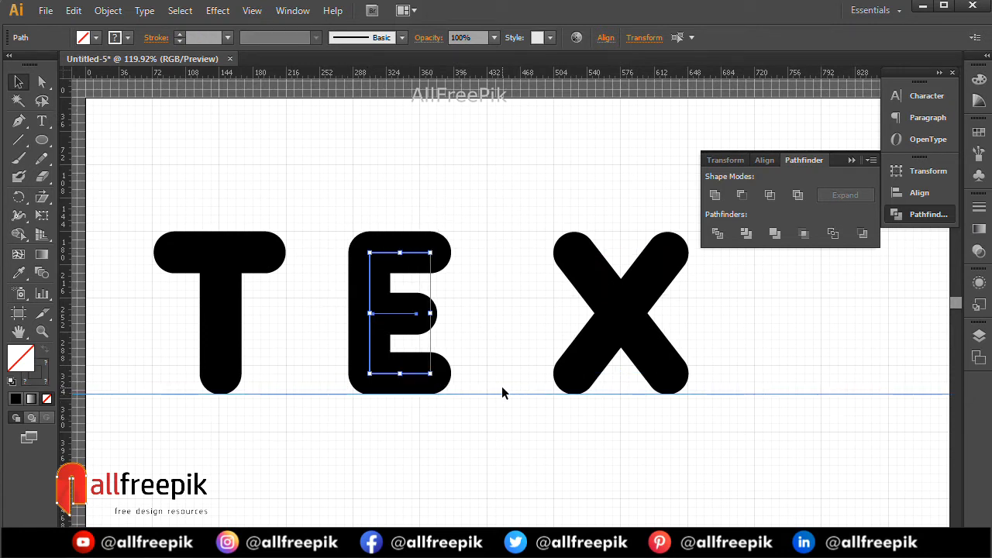
key(Right)
key(Right)
key(Right)
key(Right)
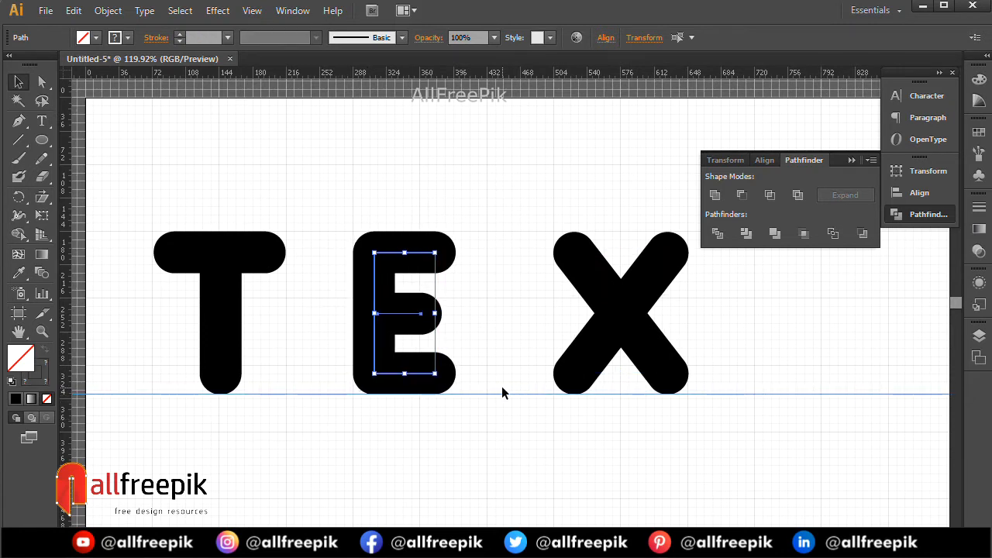
Widen the E by extending all three arms toward the X
click(475, 315)
drag(505, 213, 418, 407)
drag(437, 314, 458, 314)
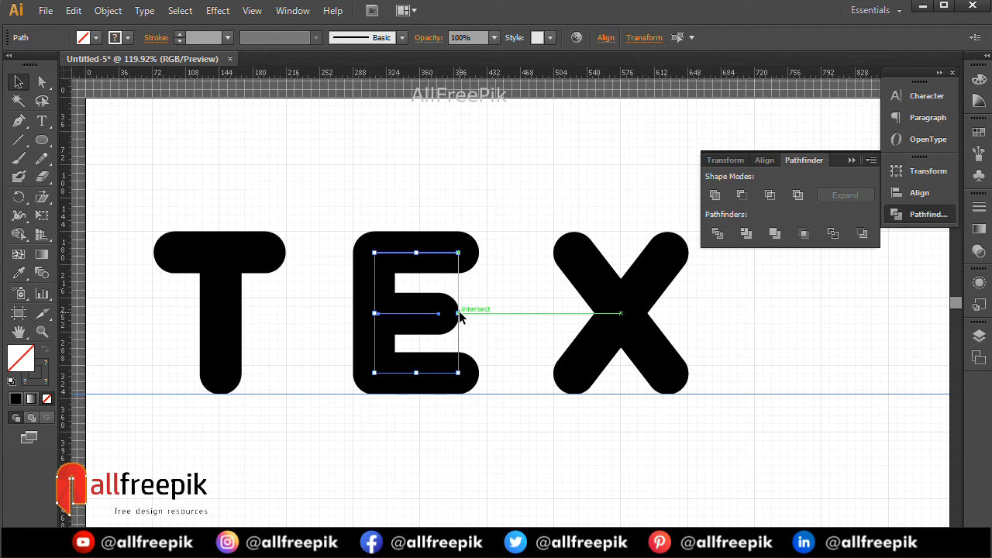
drag(458, 313, 462, 313)
Nudge the widened E slightly toward the X to balance the gaps between the letters
drag(495, 217, 330, 424)
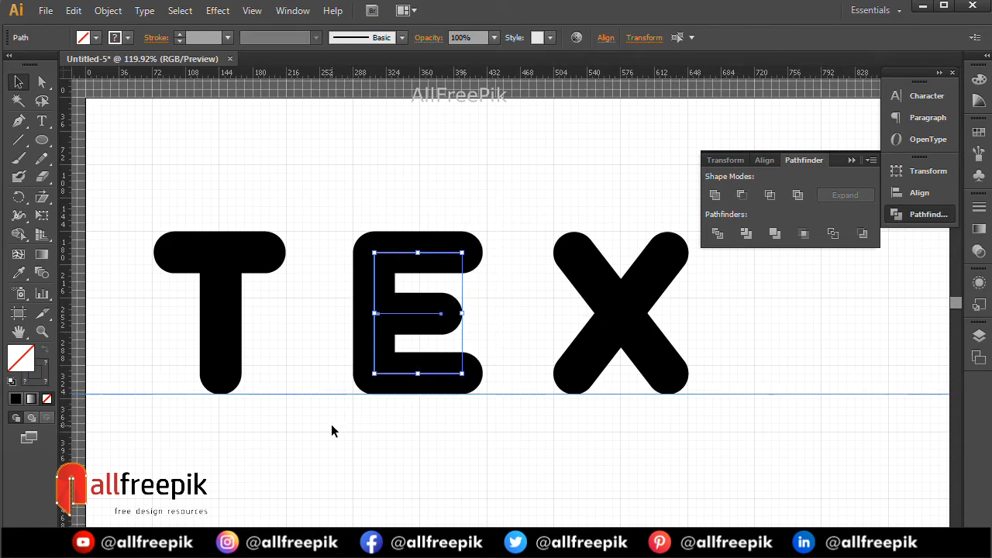
key(Right)
key(Right)
key(Right)
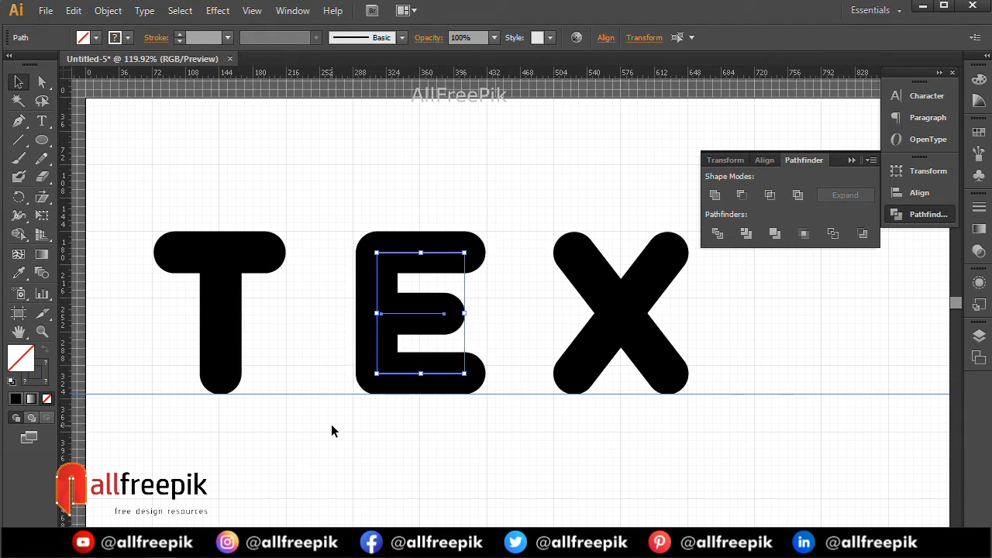
key(Left)
key(Left)
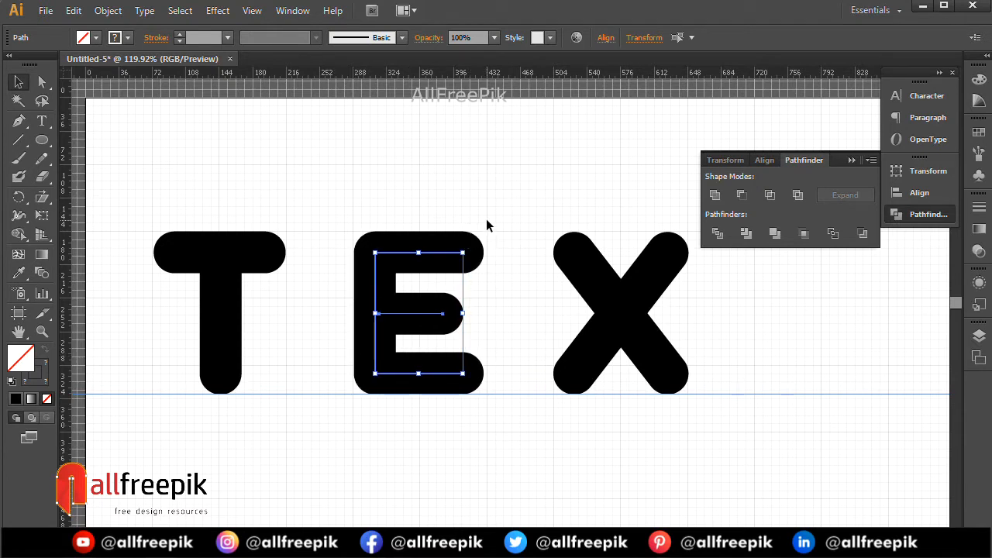
Lengthen the E's arms a little more to match the T's width, and nudge the letter back toward the T
click(486, 218)
drag(496, 203, 427, 392)
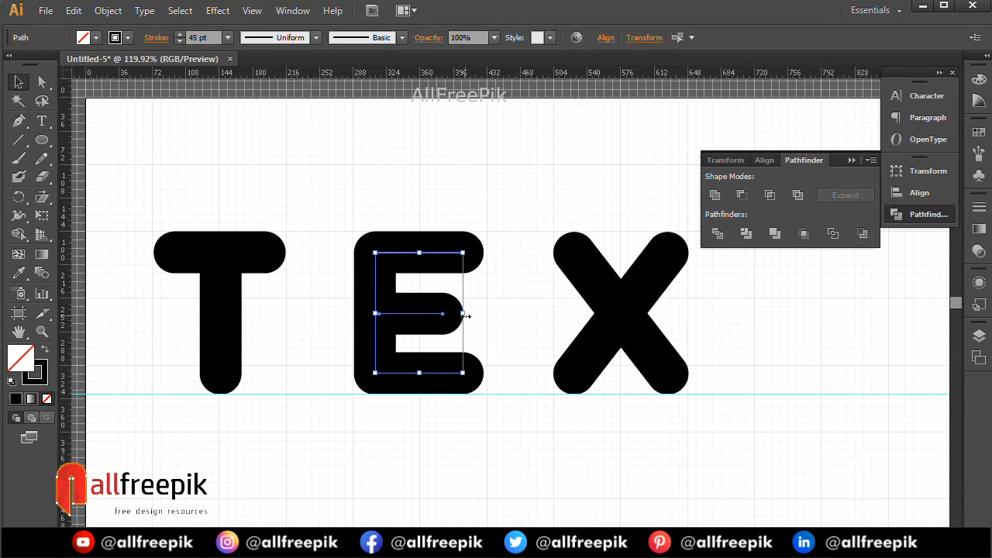
drag(466, 315, 469, 314)
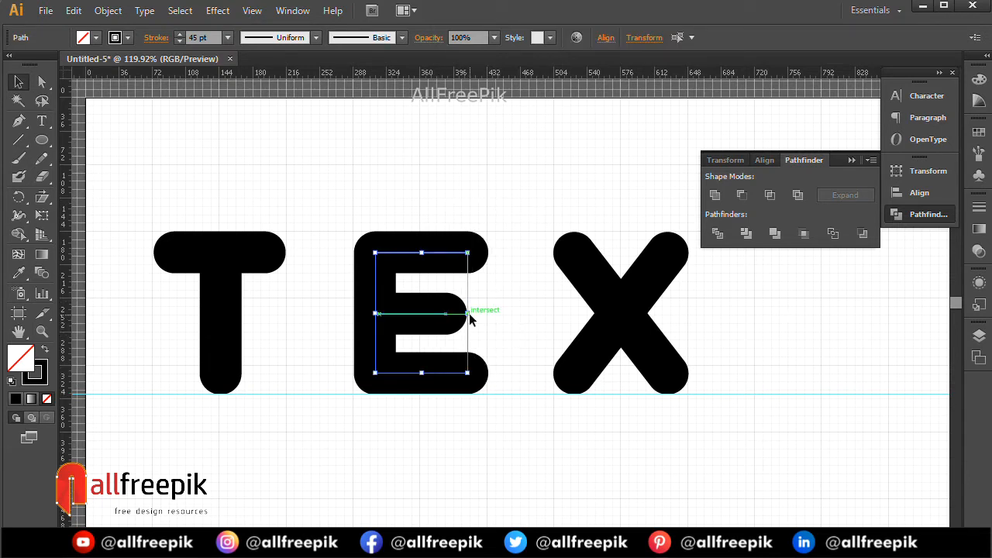
key(Left)
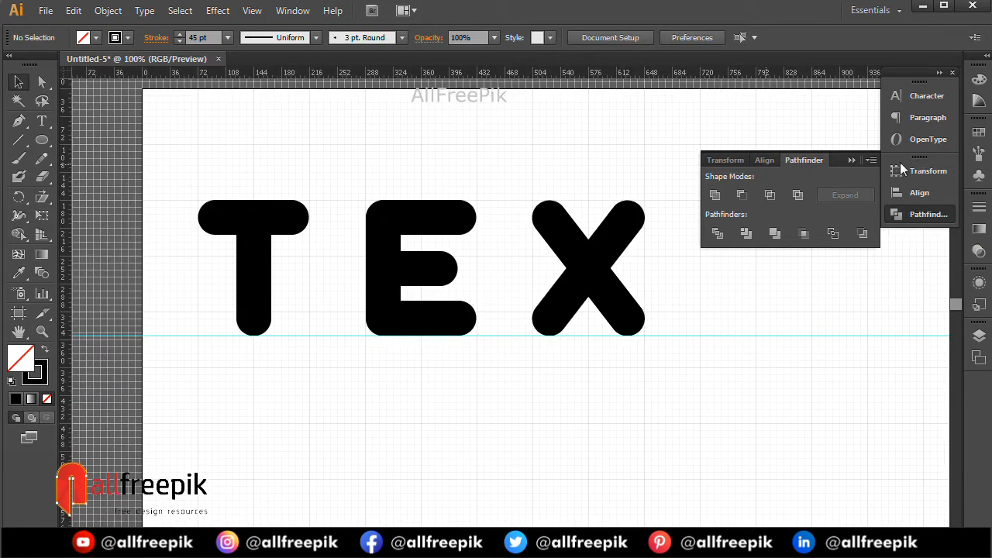
Expand the T's two strokes into outlined shapes with Fill and Stroke enabled
click(927, 213)
click(878, 336)
drag(184, 171, 819, 382)
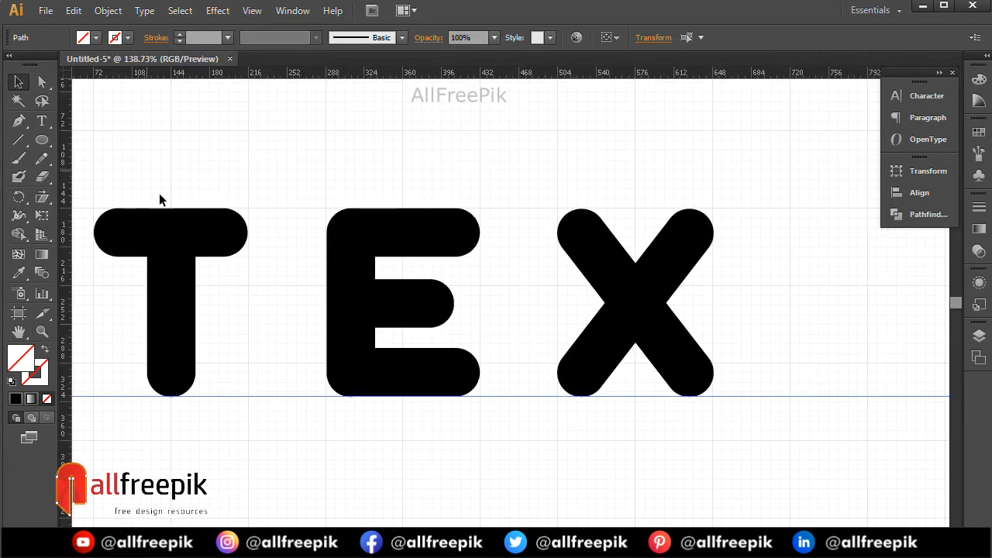
drag(148, 178, 215, 293)
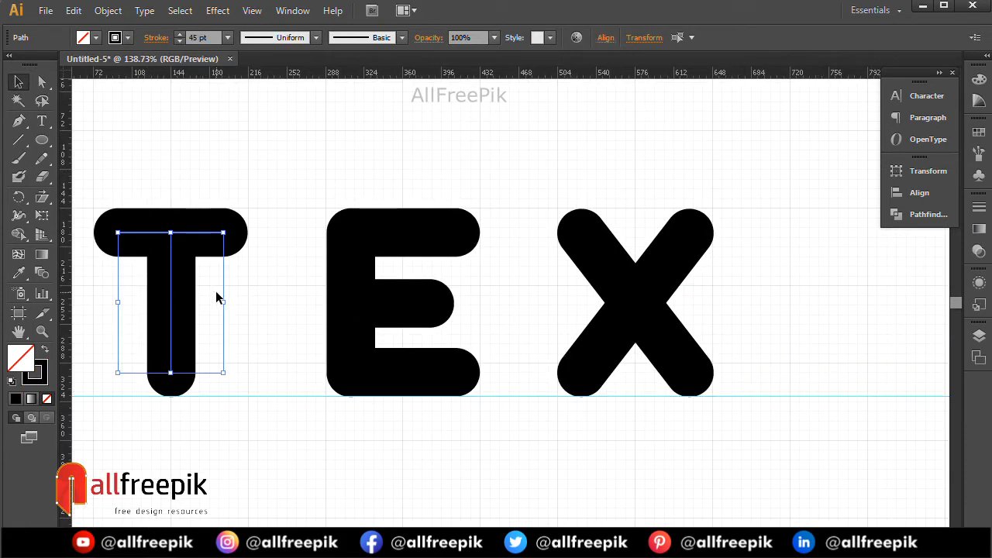
click(108, 11)
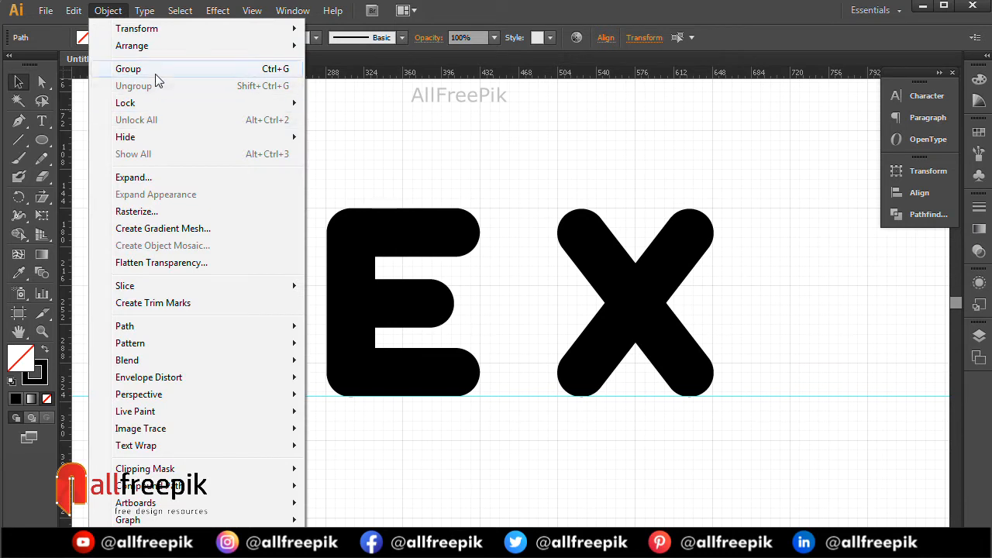
click(174, 183)
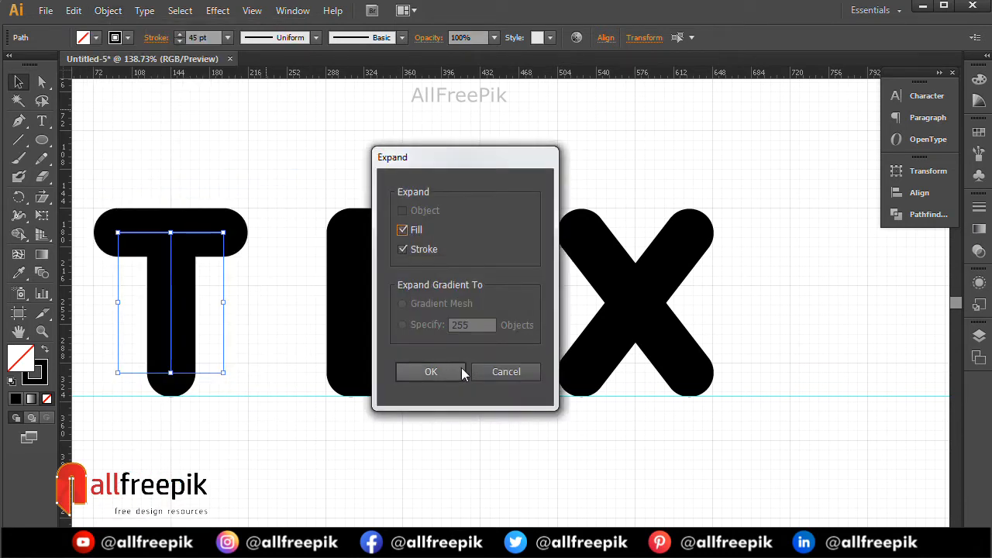
click(441, 371)
Expand the E's strokes into outlined shapes with Fill and Stroke enabled
drag(288, 155, 487, 449)
click(97, 10)
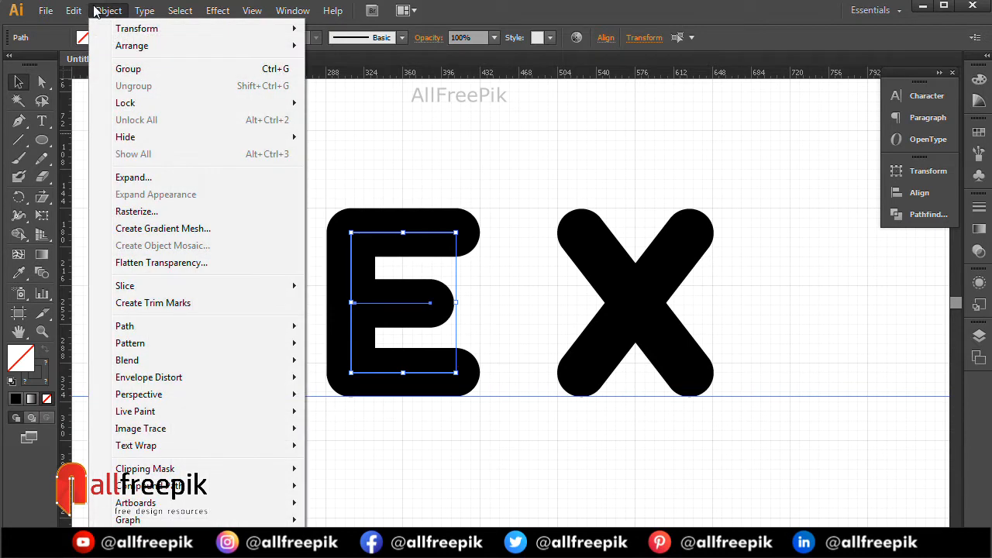
click(147, 179)
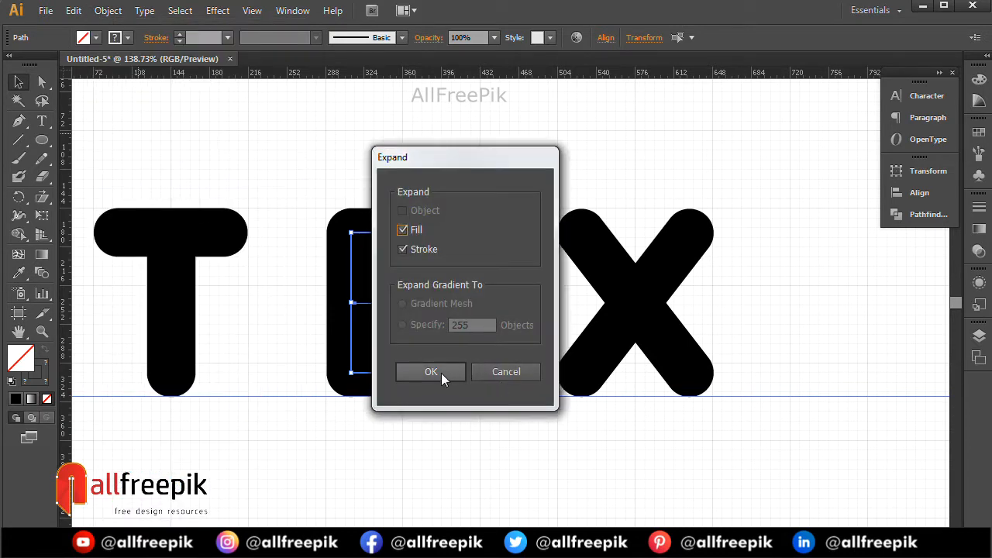
click(430, 372)
Expand the X's two diagonal strokes into outlined shapes
drag(534, 153, 691, 383)
click(73, 10)
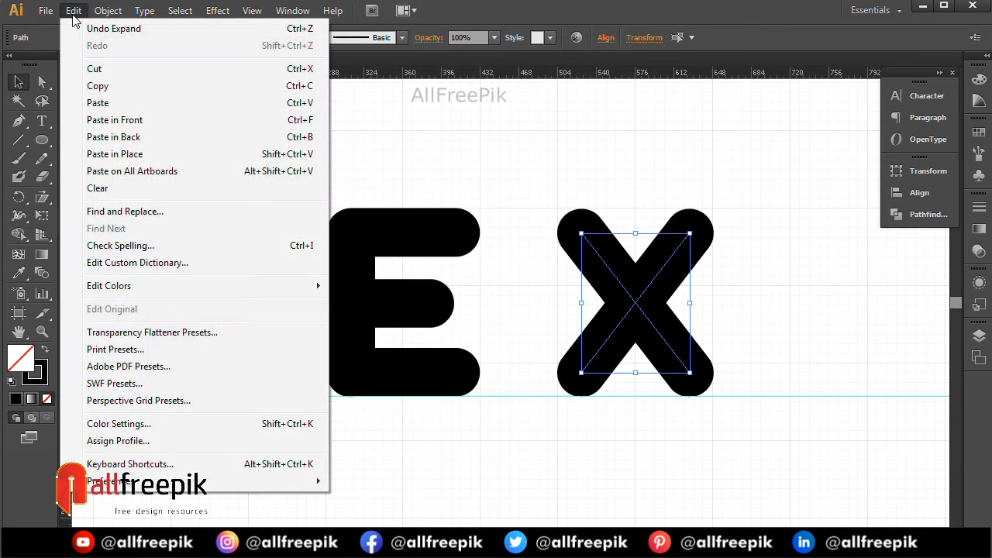
mouse_move(108, 11)
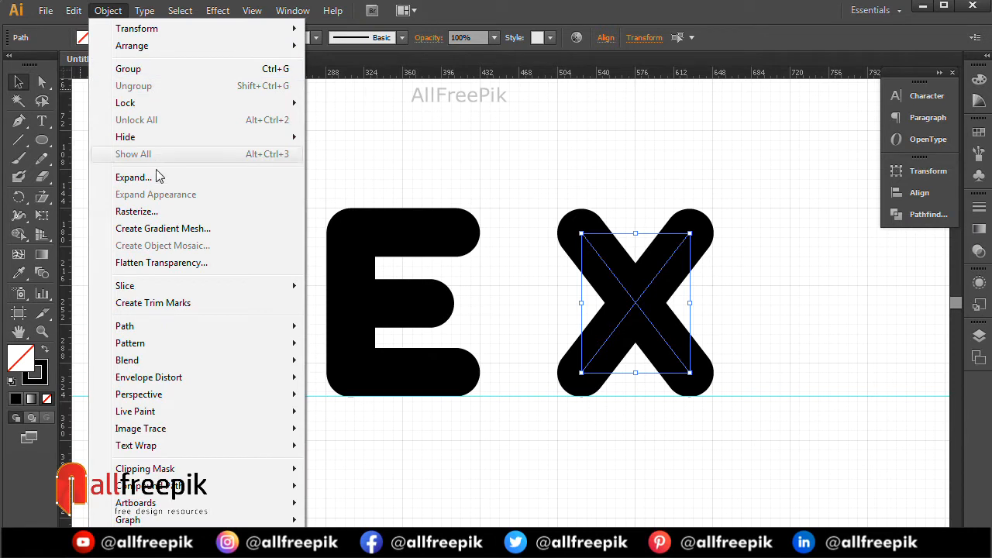
click(155, 177)
click(443, 380)
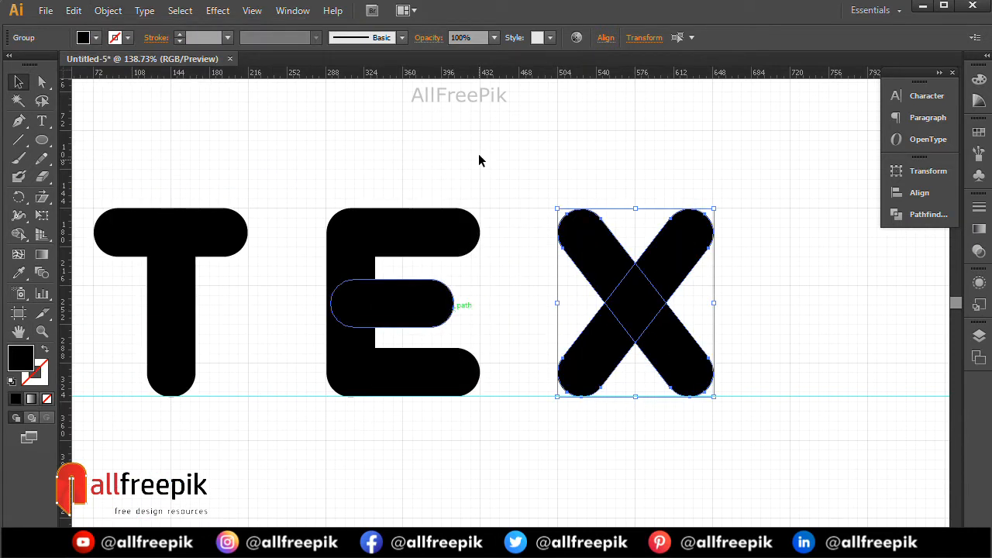
click(483, 136)
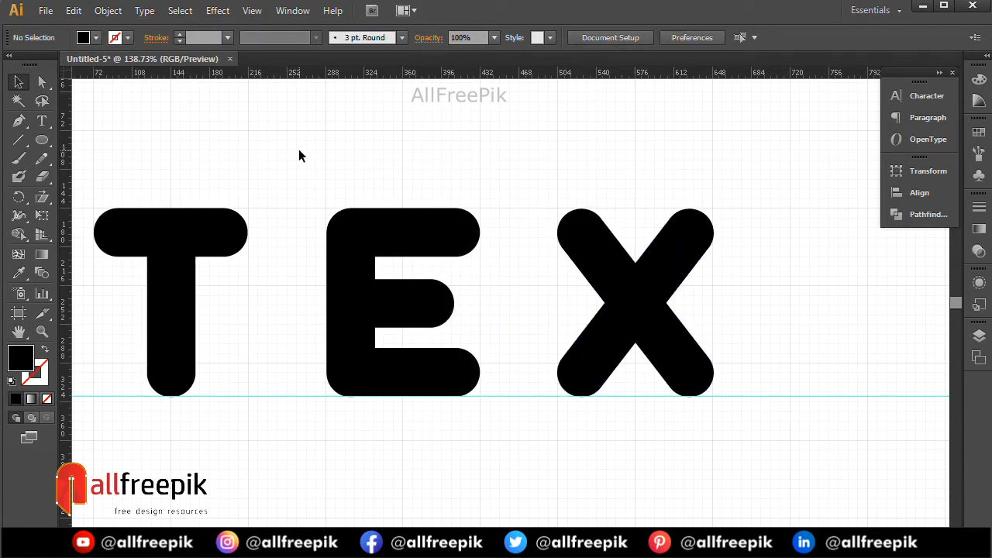
Unite the T's bar and stem into one shape, and merge the E's parts the same way
click(222, 226)
shift+click(177, 311)
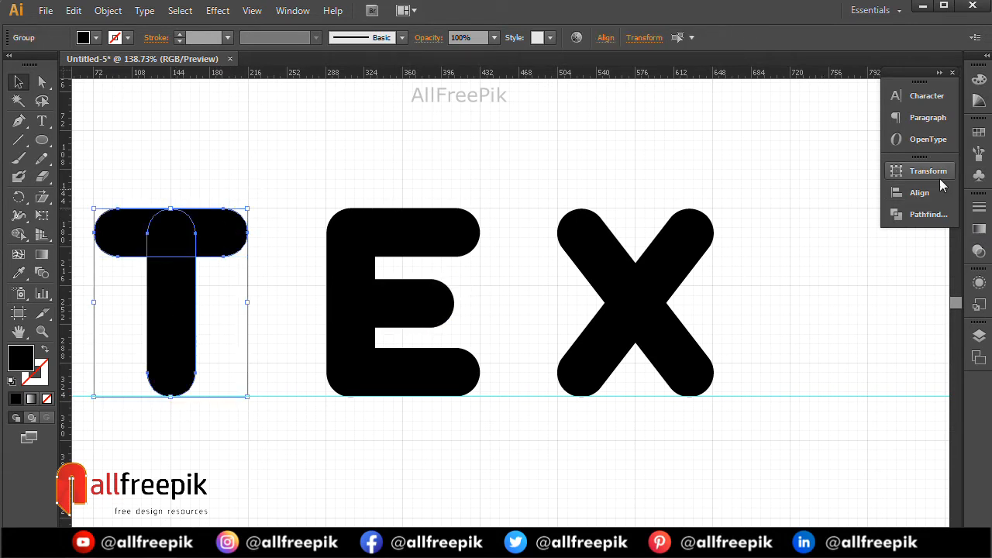
click(910, 214)
click(714, 194)
drag(310, 178, 416, 356)
click(714, 194)
Unite the X's two crossing diagonals into a single shape
drag(550, 161, 739, 427)
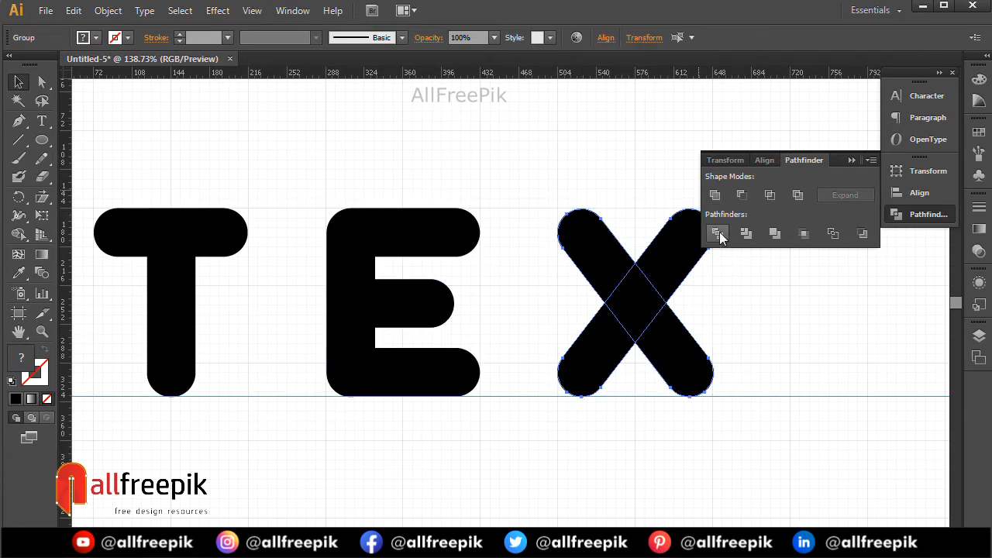
click(714, 197)
click(349, 131)
drag(350, 131, 397, 140)
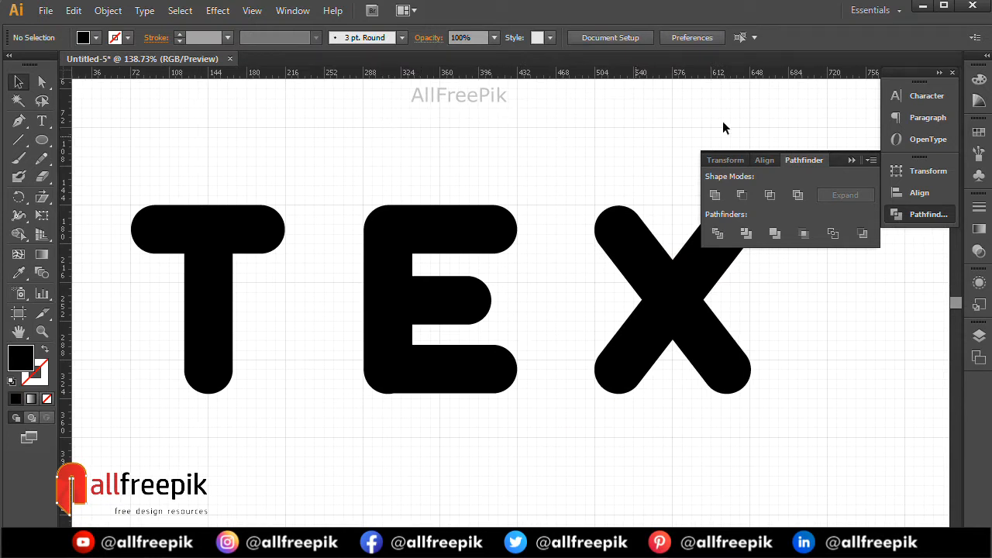
Offset the black T's path inward by -15 px with Miter joins and a miter limit of 4
click(914, 215)
click(239, 236)
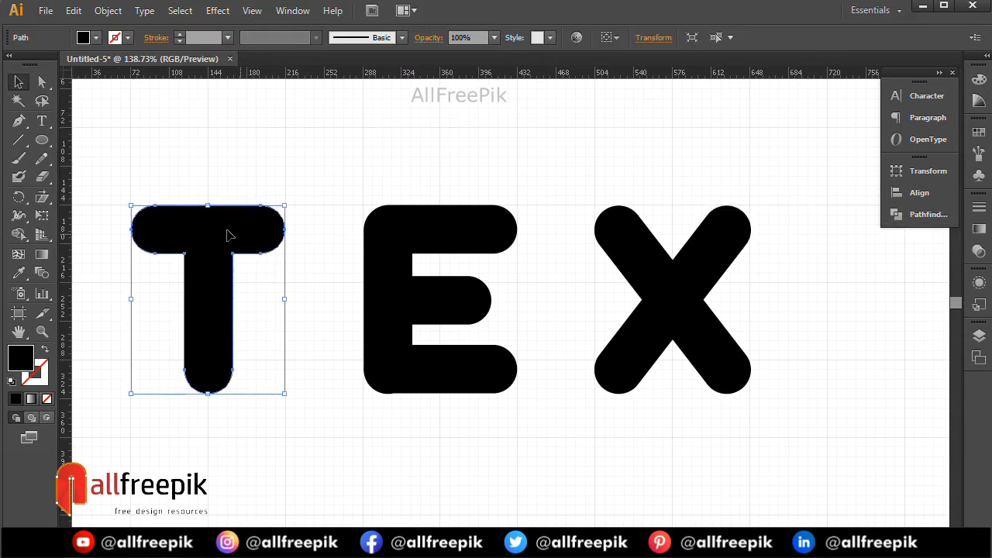
click(108, 14)
mouse_move(152, 328)
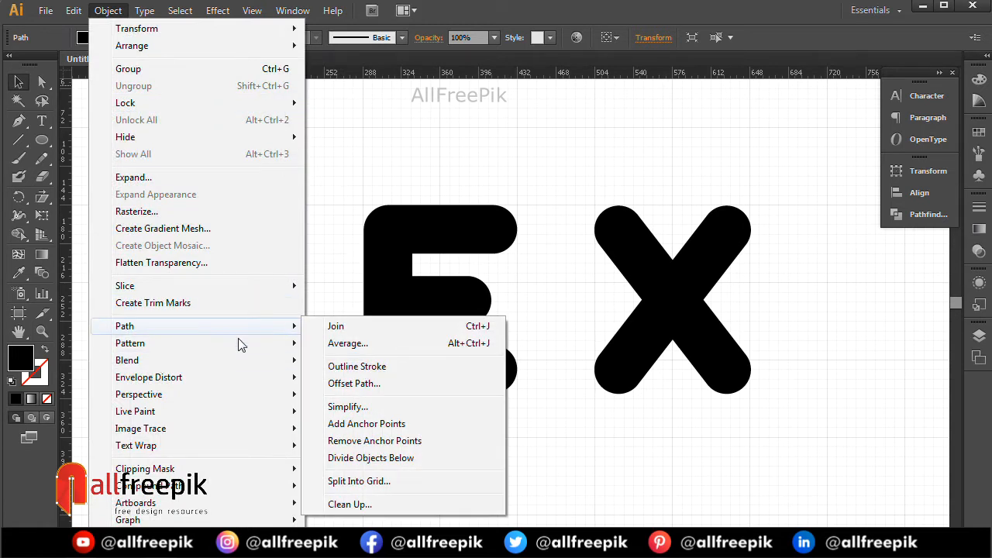
click(355, 385)
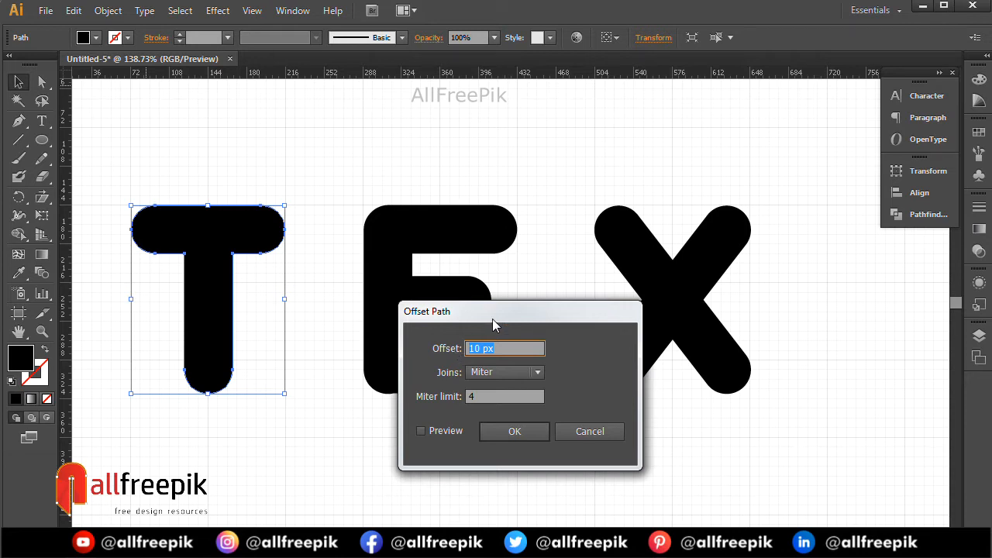
text(15)
key(Home)
text(-)
key(Tab)
click(519, 431)
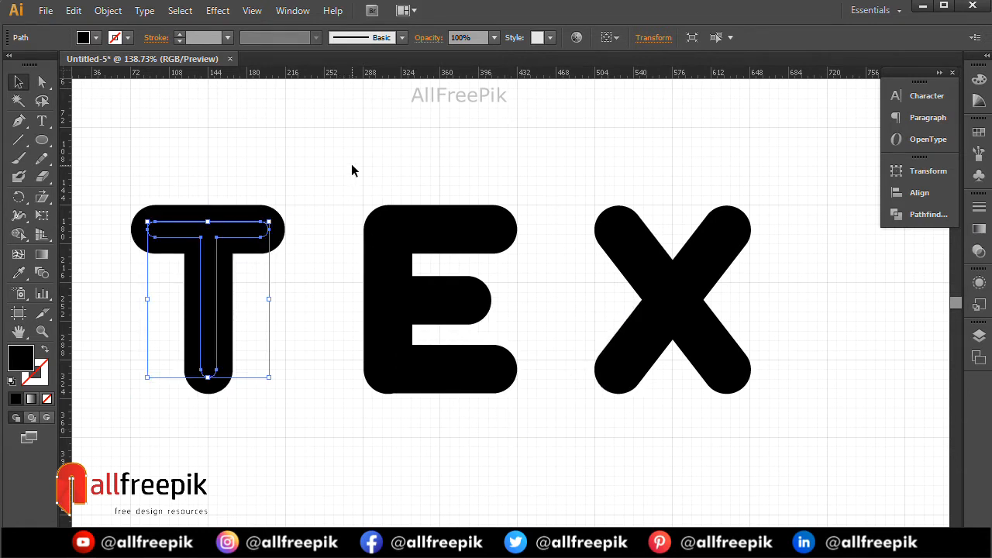
Fill the inner offset T with light blue
click(290, 197)
click(237, 231)
scroll(286, 204, left, 1)
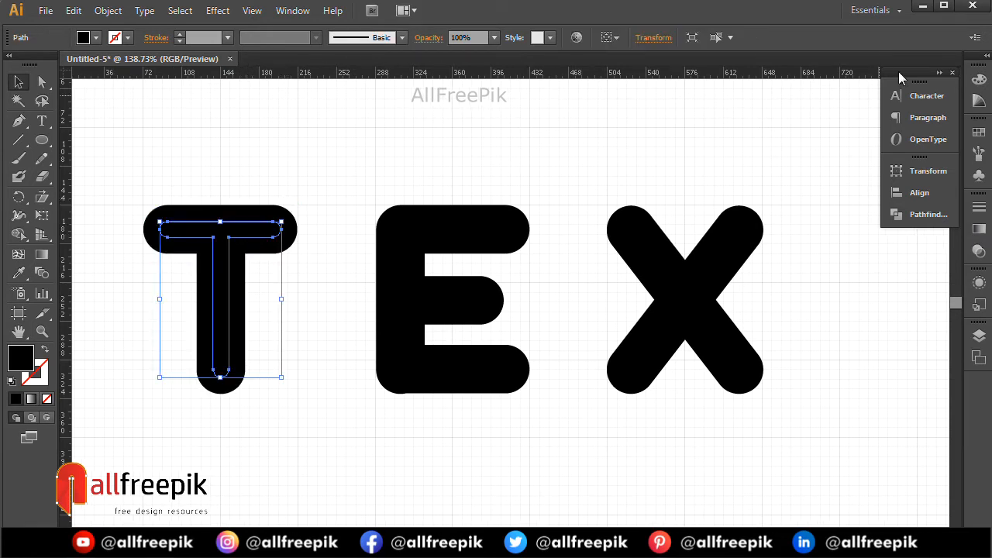
click(980, 133)
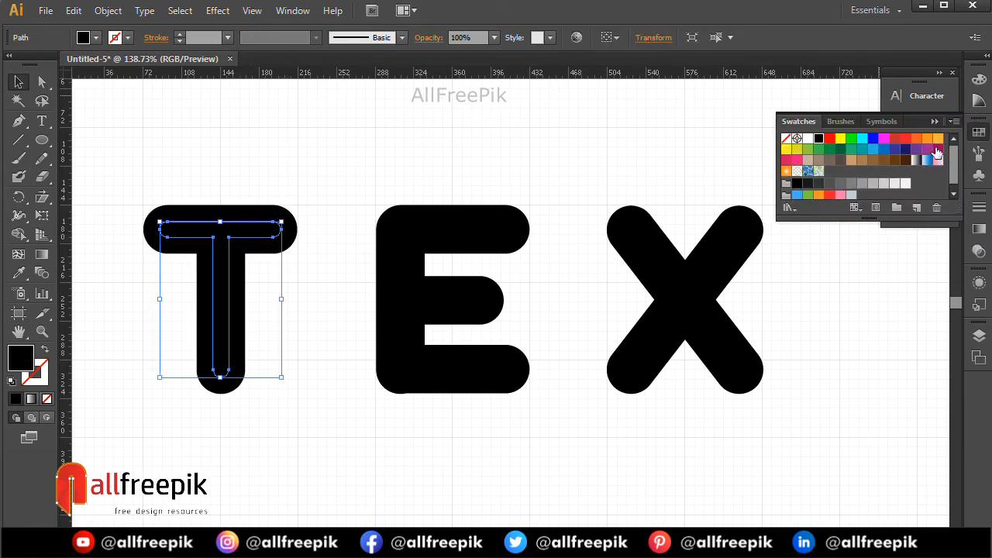
click(872, 148)
click(354, 148)
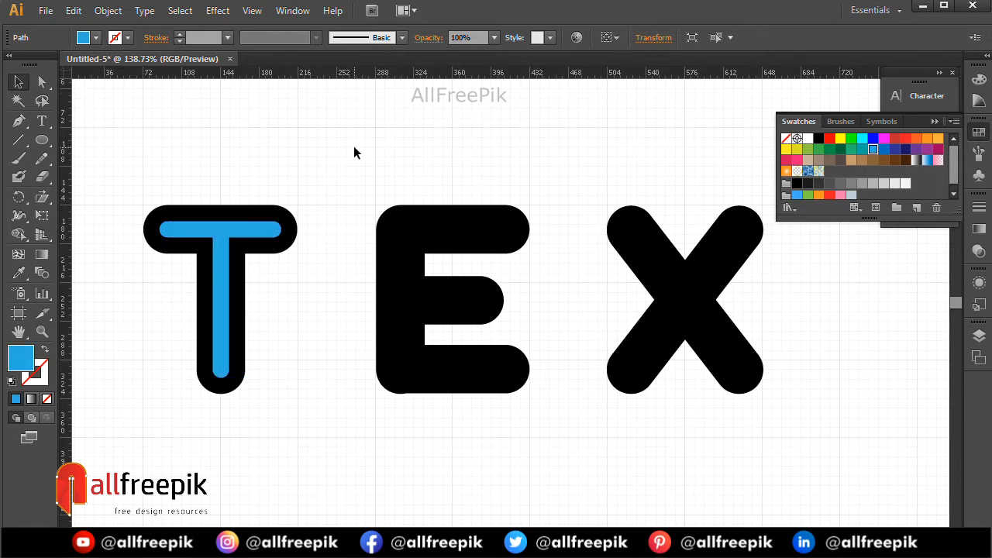
Lock the outer black T so that only the light-blue inner T can be edited
click(259, 212)
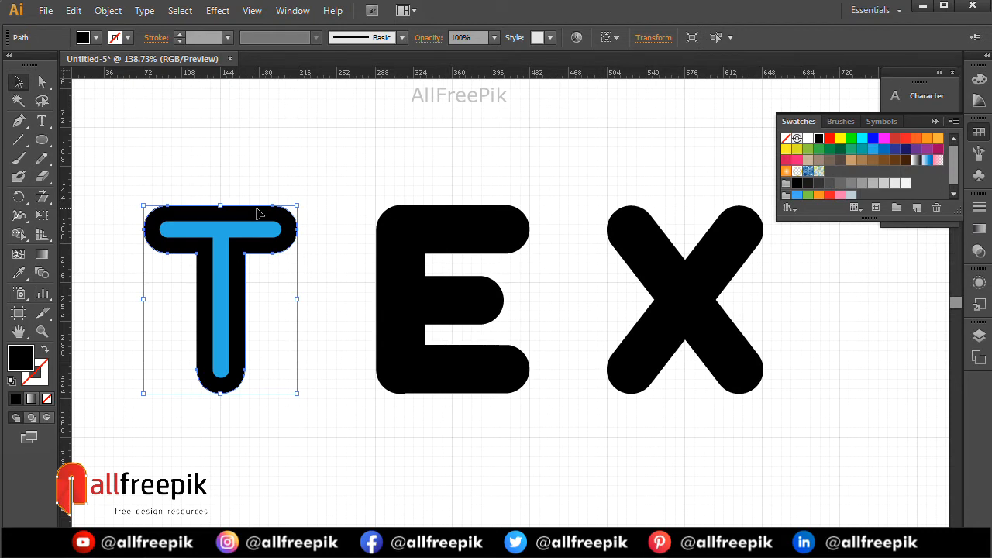
click(108, 11)
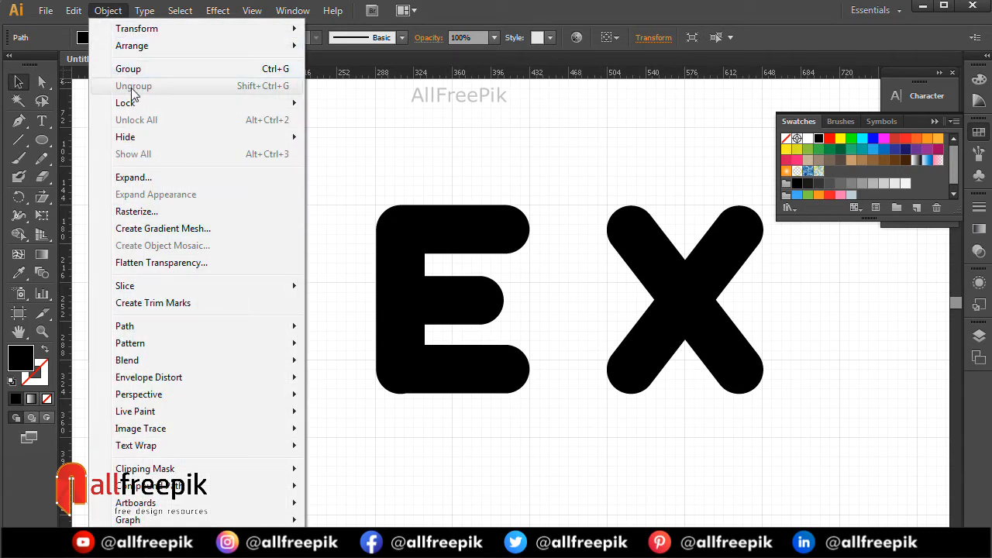
mouse_move(143, 103)
click(343, 102)
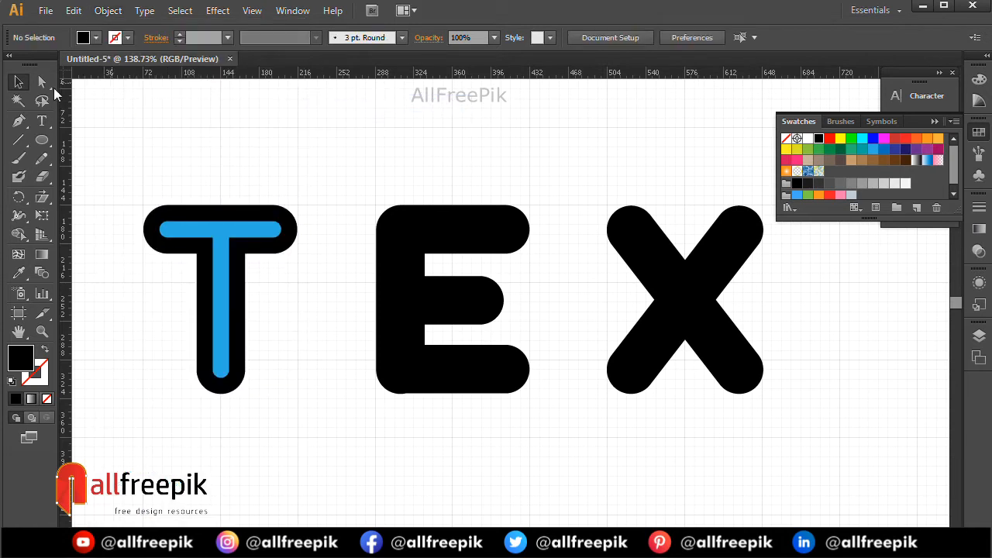
Extend both ends of the light-blue T's crossbar outward past the black T's rounded edges
drag(310, 210, 272, 258)
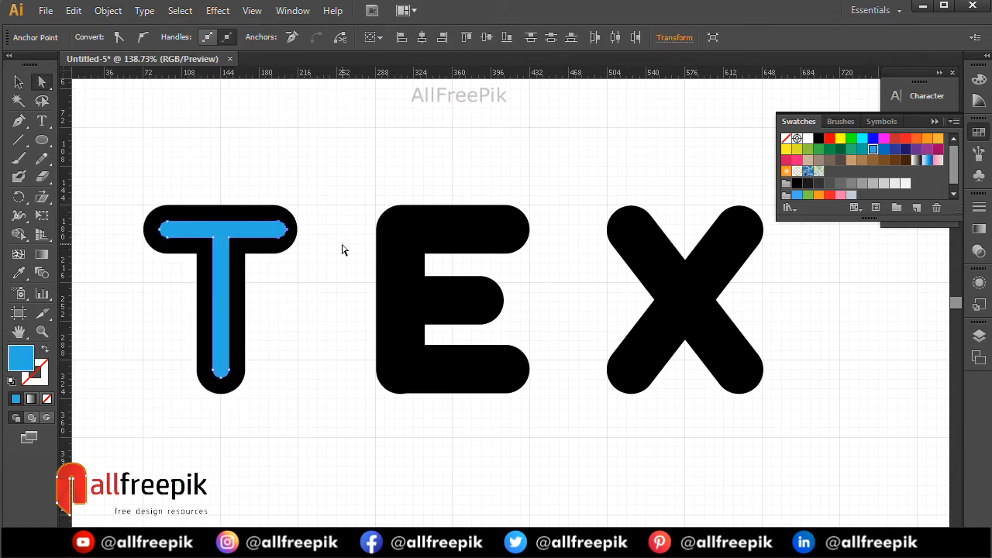
key(Right)
key(Right)
key(Right)
key(Right)
click(126, 214)
drag(140, 223, 190, 245)
key(shift+Left)
key(shift+Left)
key(shift+Left)
key(shift+Left)
Extend the bottom end of the light-blue T's stem downward past the black T's rounded base
drag(271, 428, 156, 348)
key(shift+Down)
key(shift+Down)
key(shift+Down)
click(19, 82)
Unlock the outer black T
drag(116, 135, 280, 387)
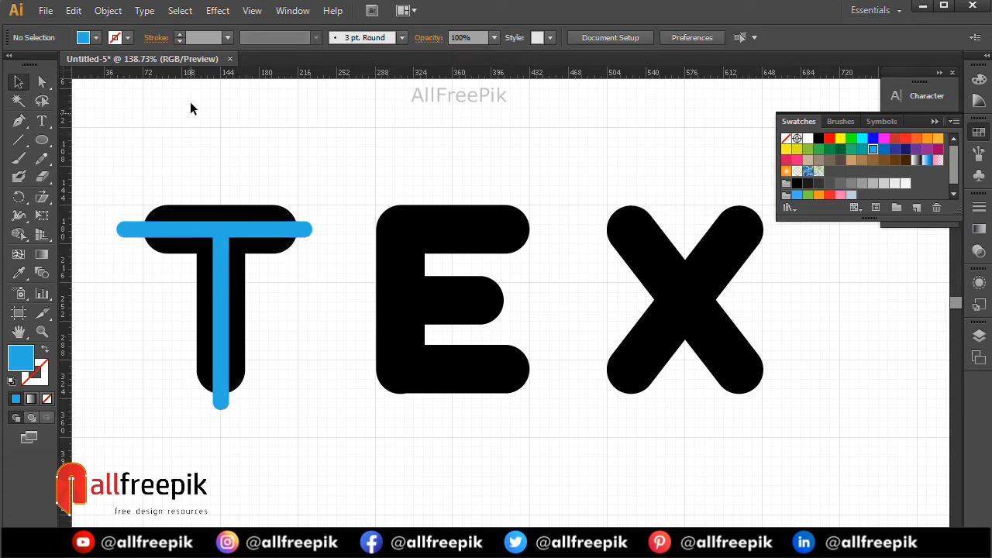
click(108, 10)
click(162, 121)
Remove the three light-blue ends protruding beyond the black T with the Shape Builder tool
drag(116, 166, 304, 457)
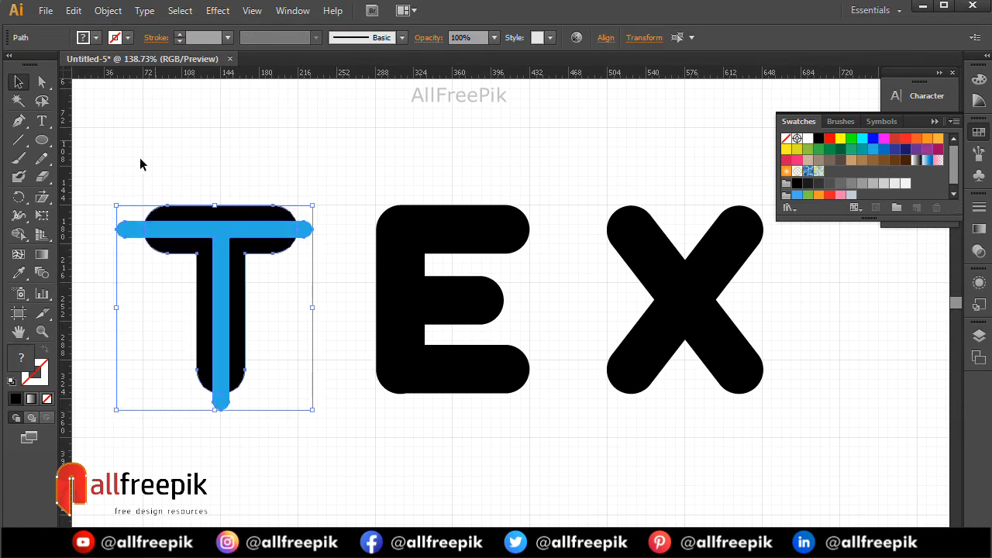
click(20, 235)
alt+click(295, 231)
alt+click(130, 230)
alt+click(220, 404)
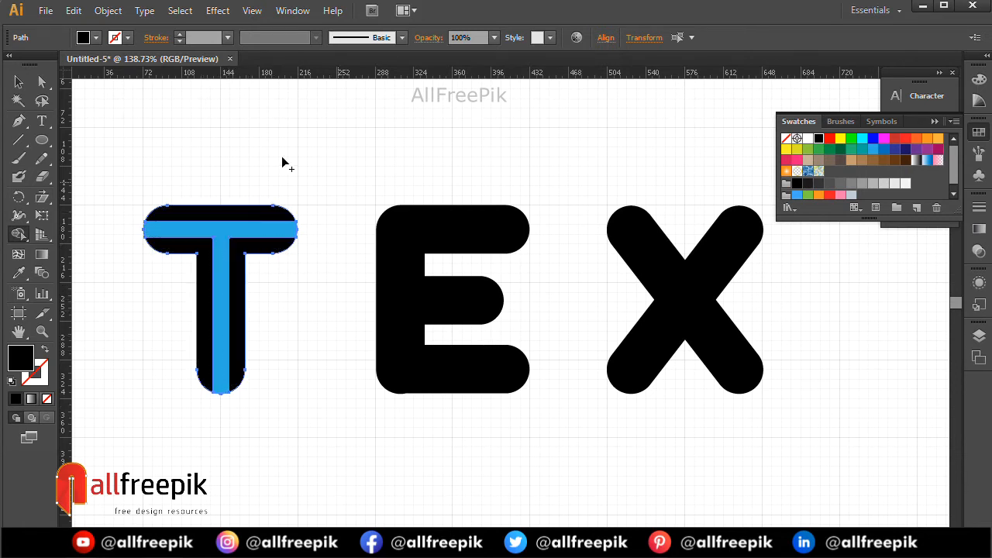
key(a)
click(203, 117)
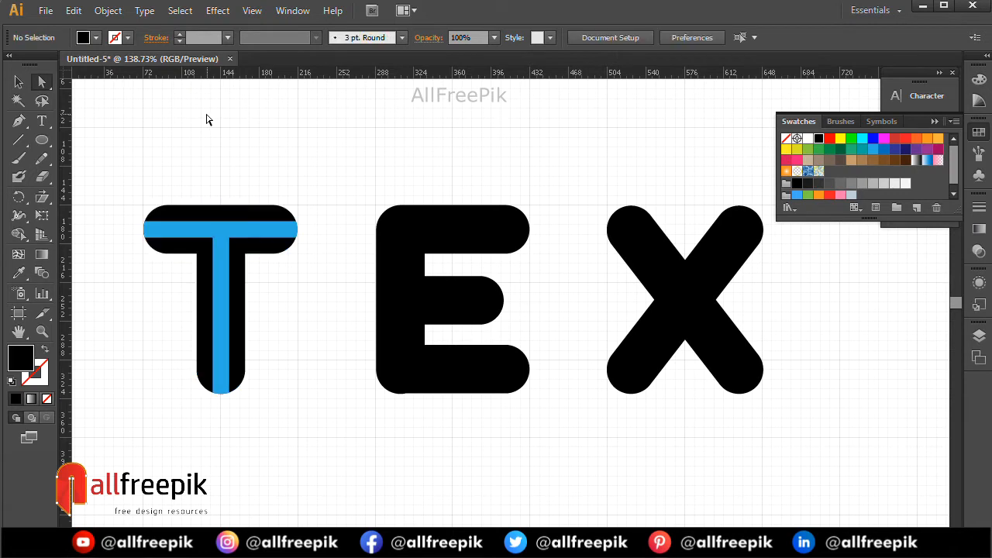
Try crimson on the T's top strip, and violet, navy, magenta and indigo on its two lower pieces
click(246, 210)
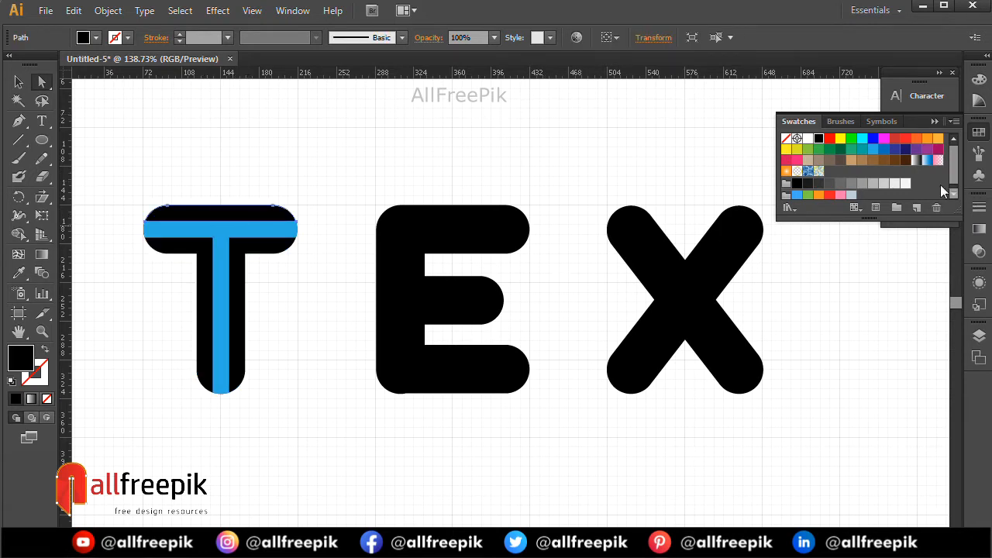
click(786, 160)
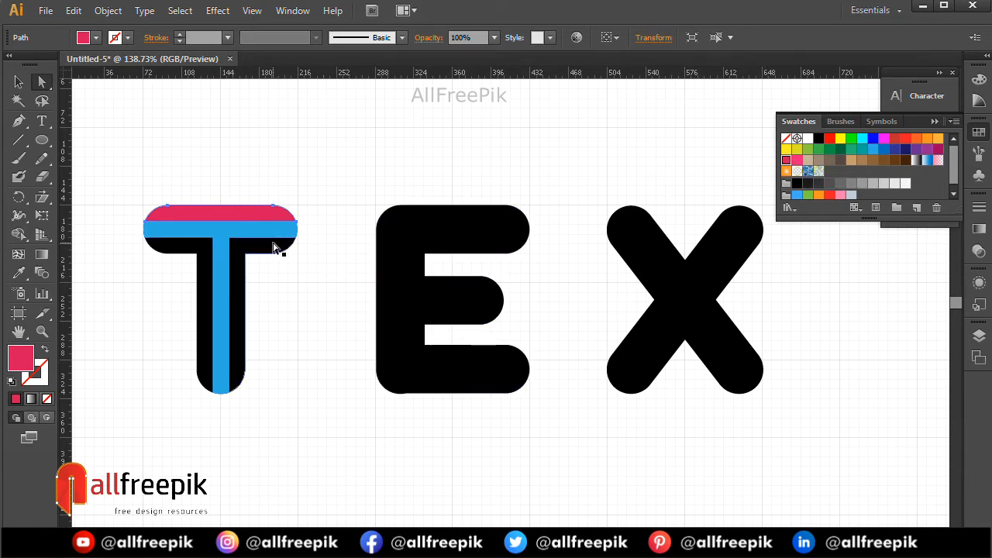
click(214, 251)
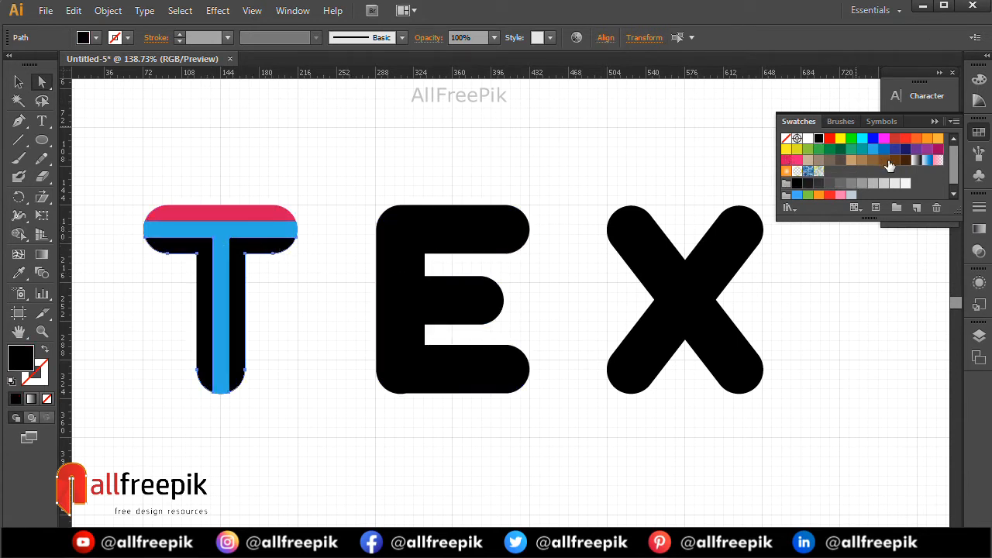
click(915, 150)
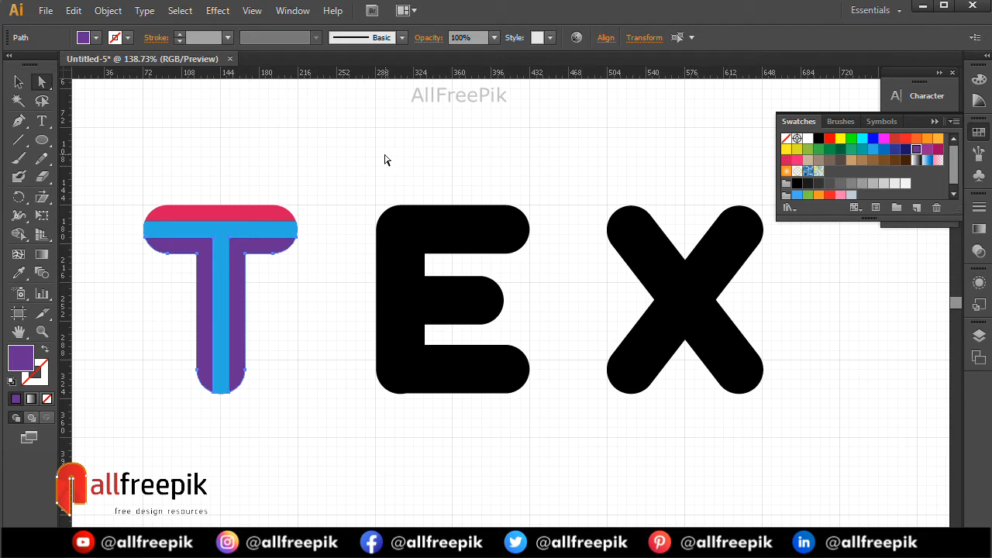
click(906, 149)
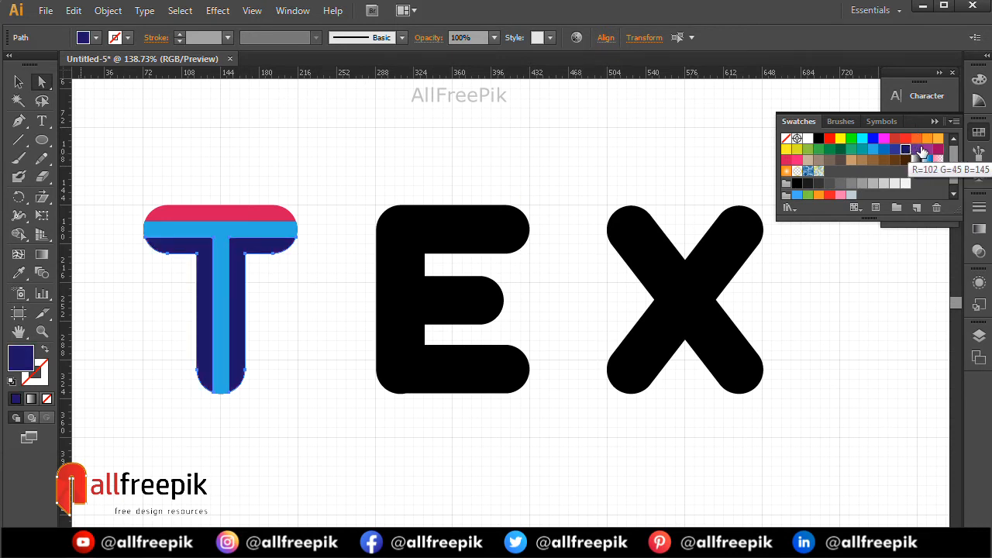
click(927, 150)
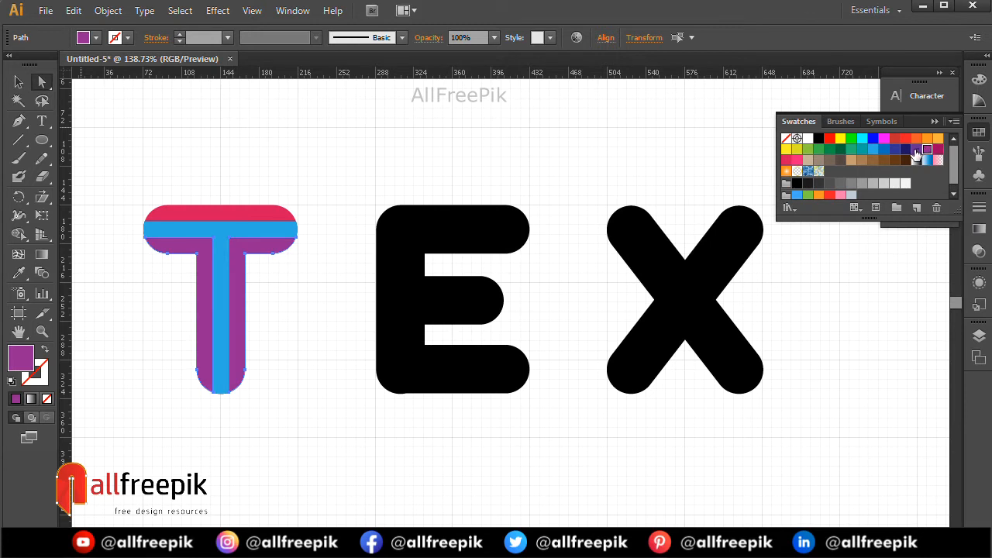
click(911, 150)
click(897, 150)
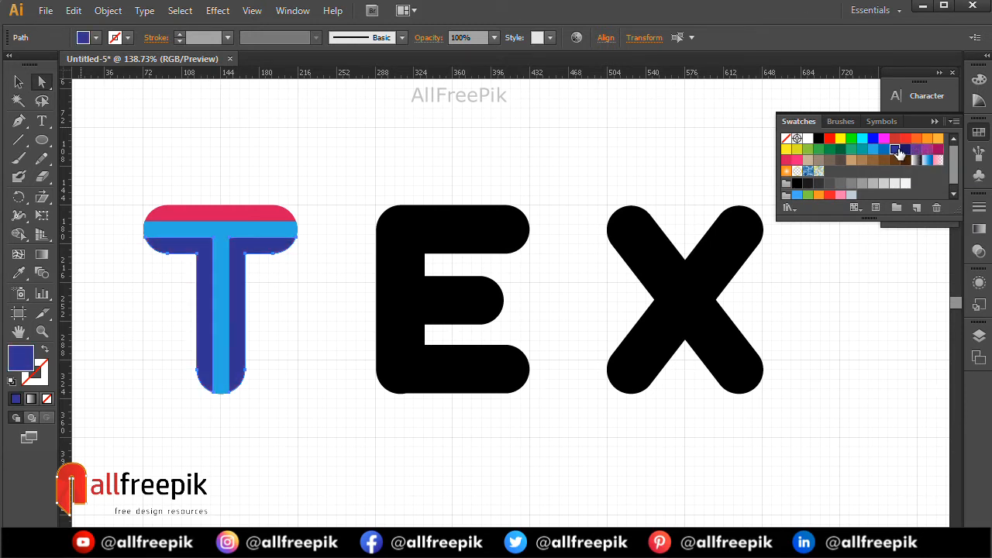
Undo the navy trial on the T's top strip, and fill the strip with violet and the two lower pieces with dark navy
click(251, 212)
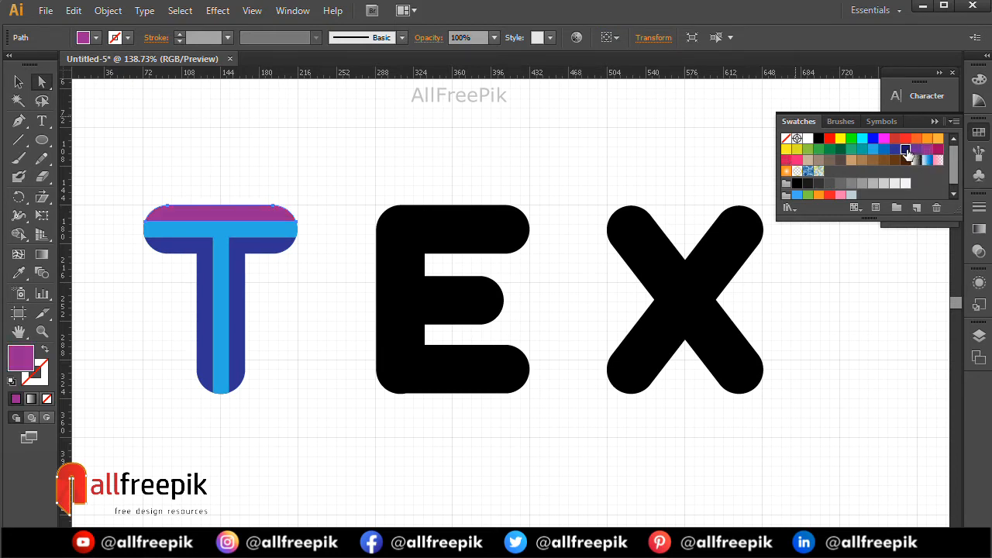
click(906, 150)
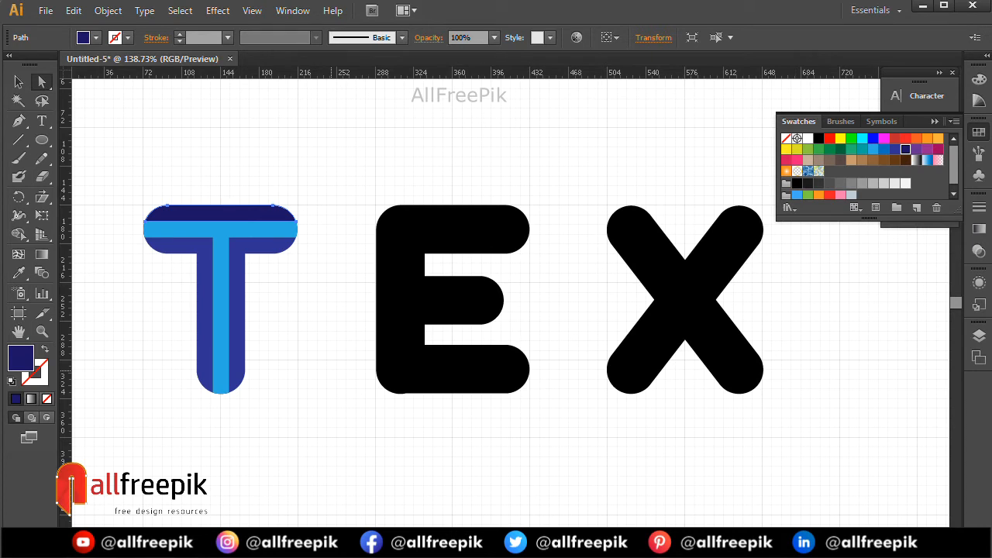
click(341, 160)
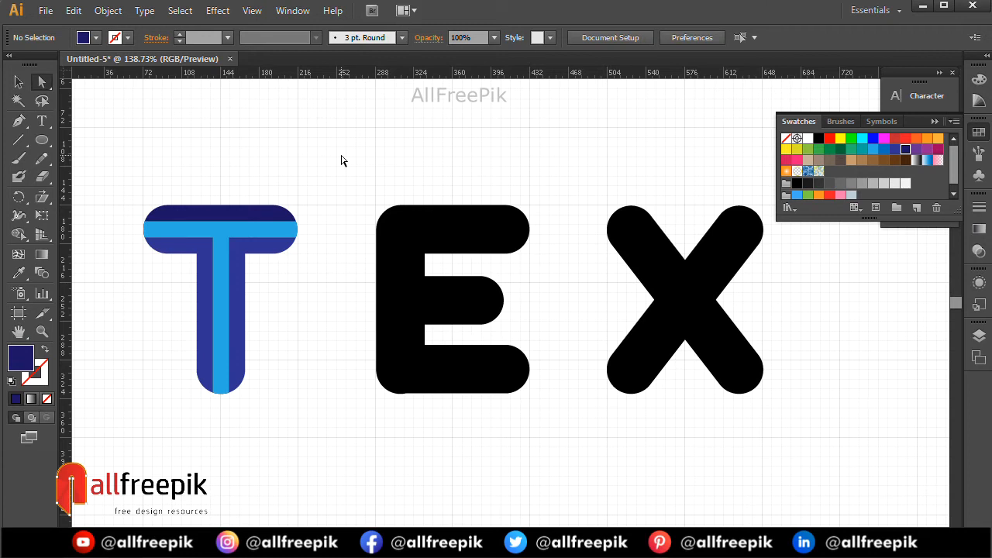
key(ctrl+z)
click(303, 160)
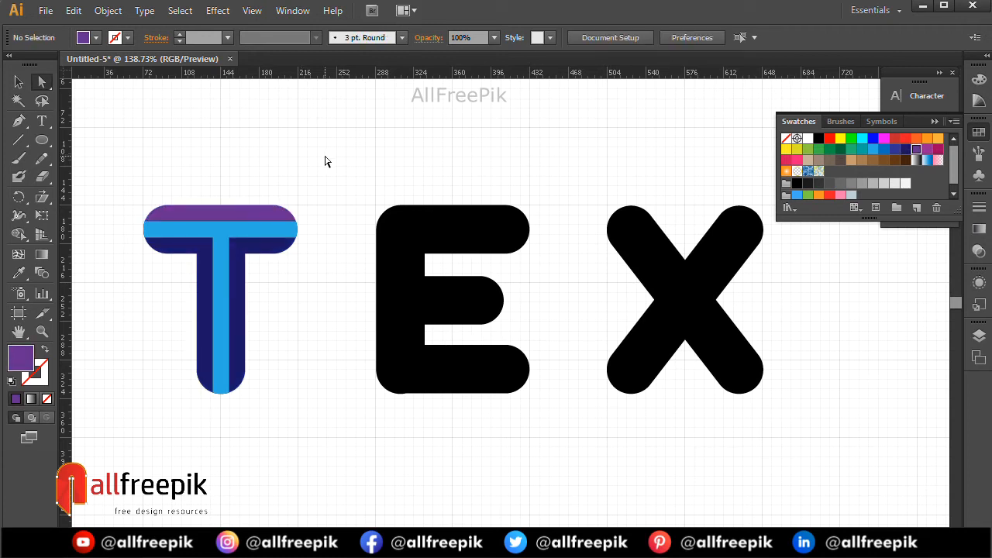
Fill the T's top strip with medium blue
click(290, 216)
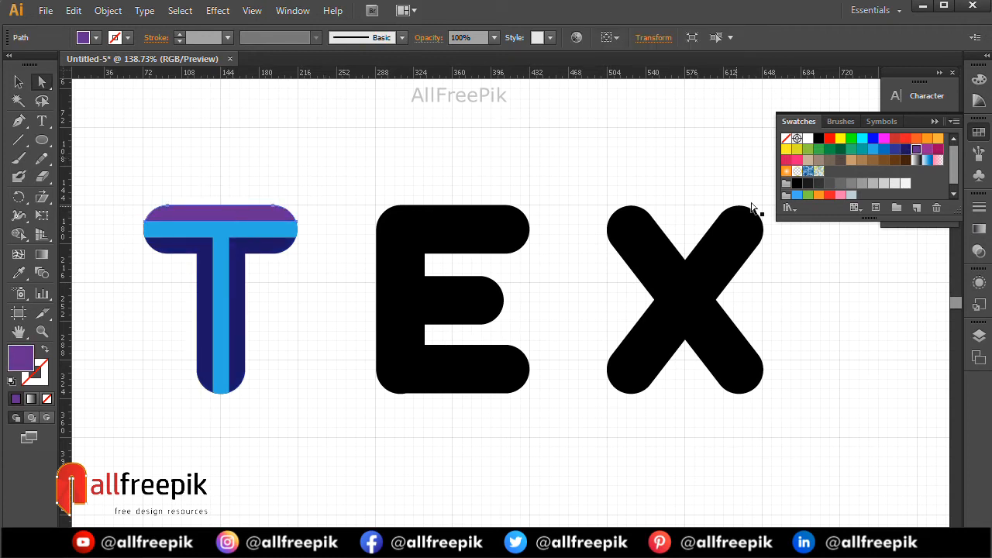
click(885, 153)
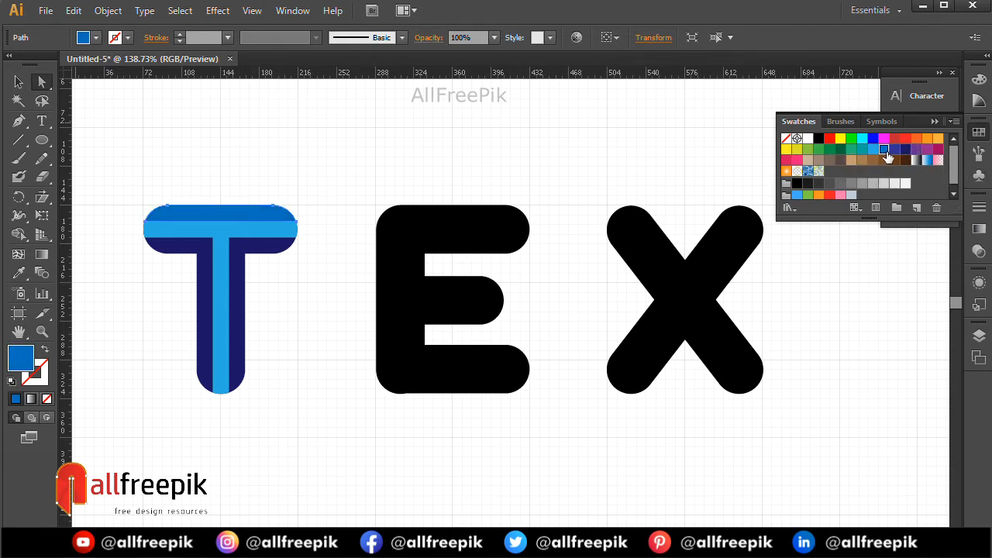
click(345, 155)
Try teal, bright blue and indigo on the T's central band, and settle on the violet swatch
click(270, 227)
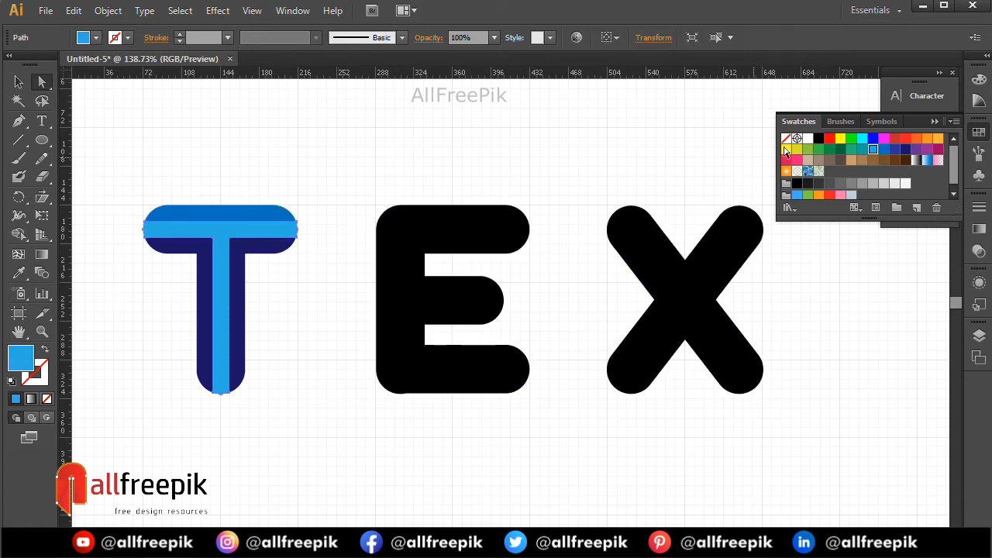
click(861, 151)
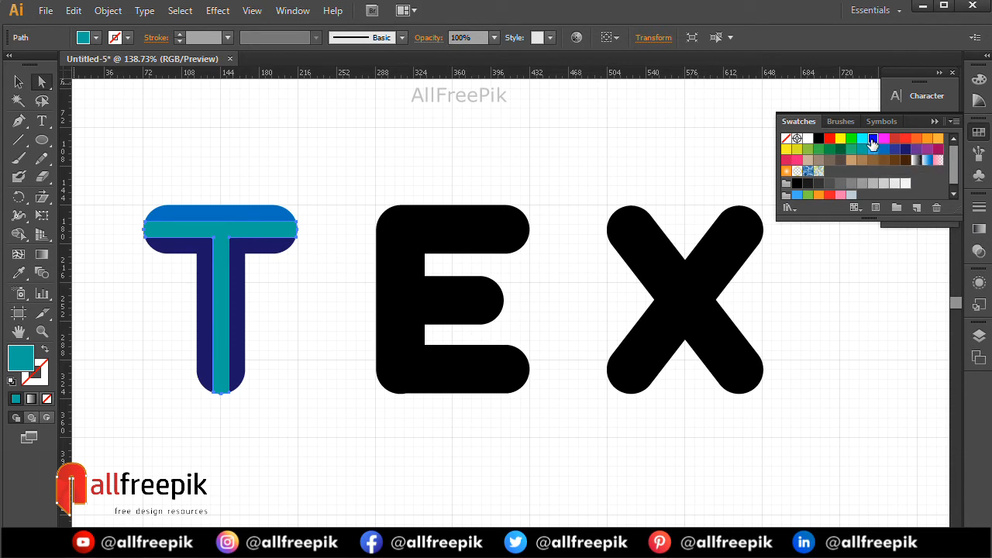
click(873, 140)
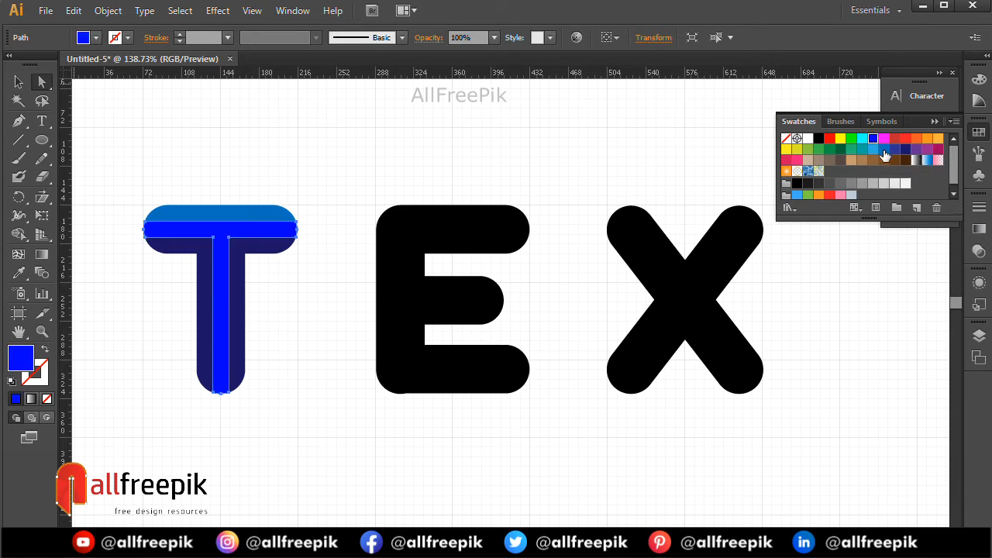
click(884, 152)
click(895, 151)
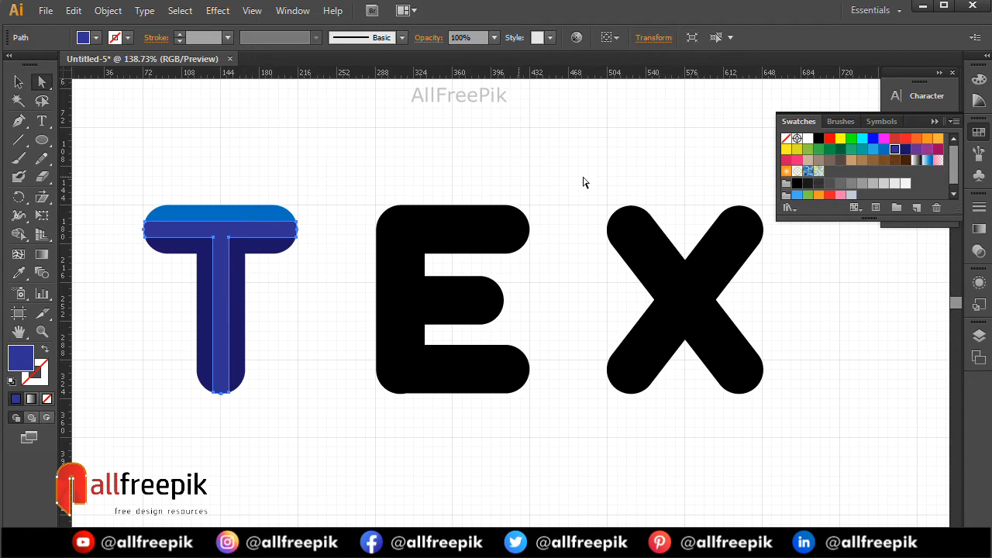
click(916, 150)
click(358, 155)
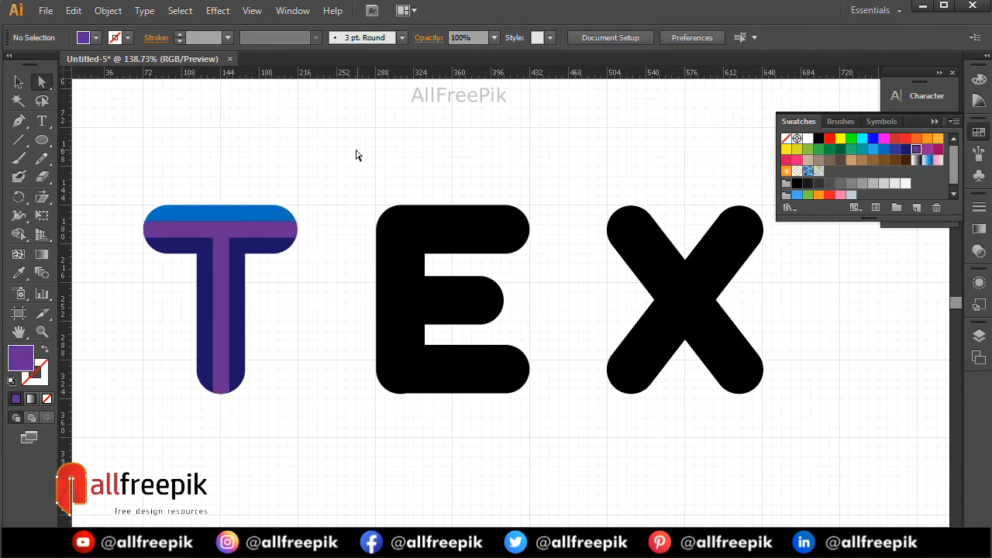
Offset the E's path by -15 px with Miter joins and fill the inset shape with the T's violet
click(18, 81)
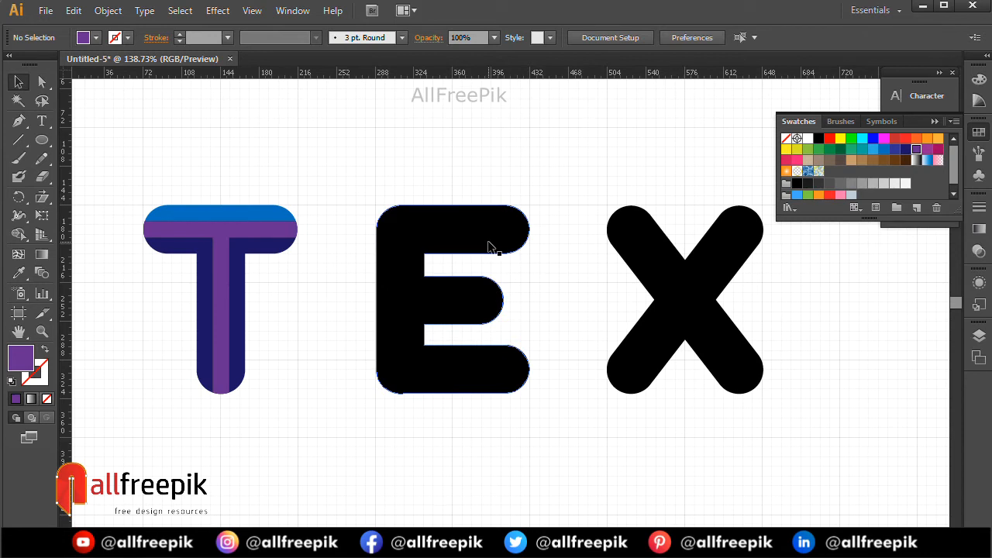
click(489, 246)
click(111, 12)
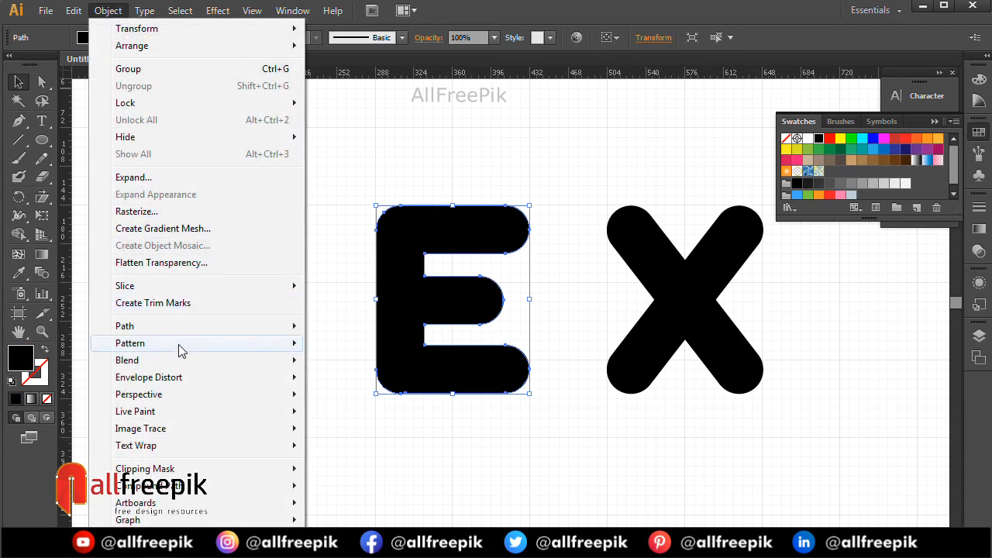
mouse_move(297, 333)
click(341, 382)
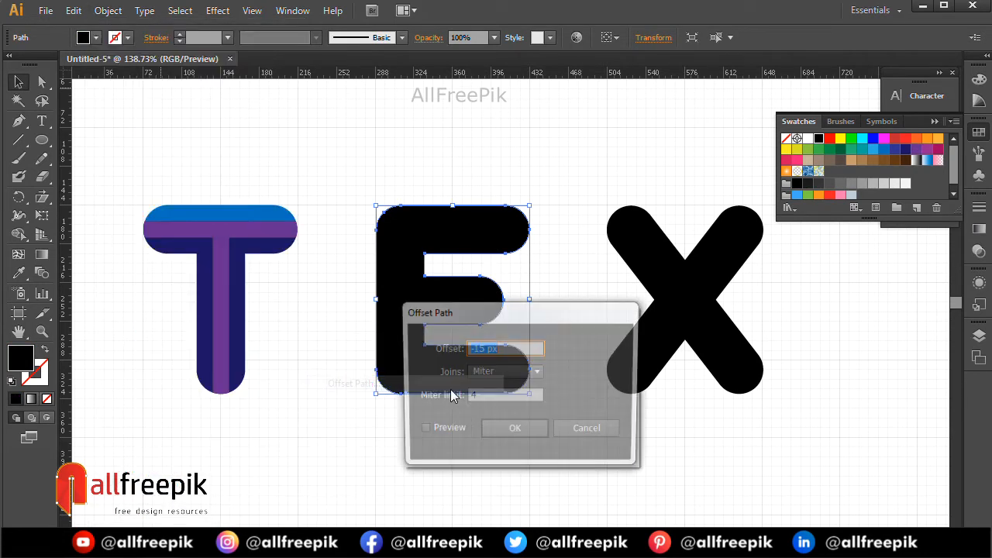
click(448, 436)
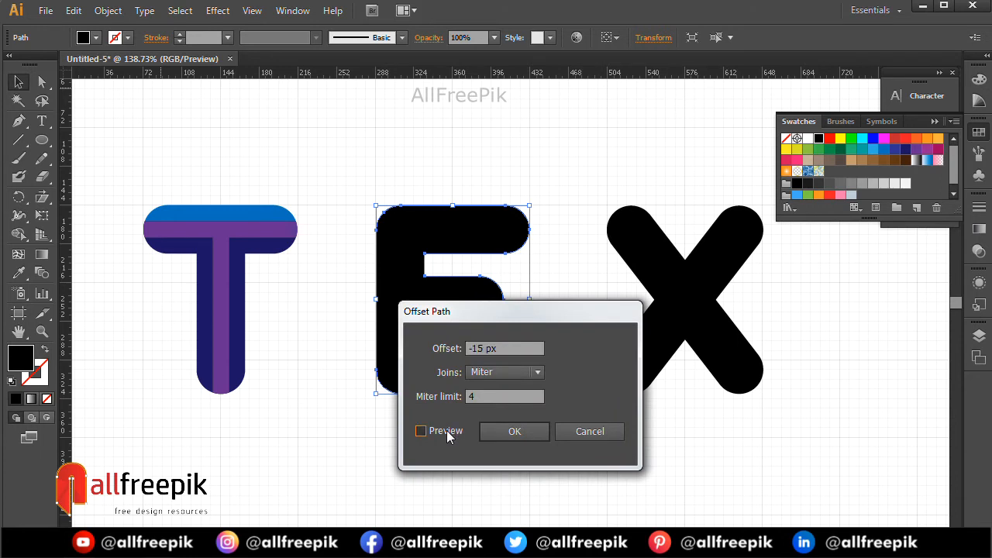
click(528, 435)
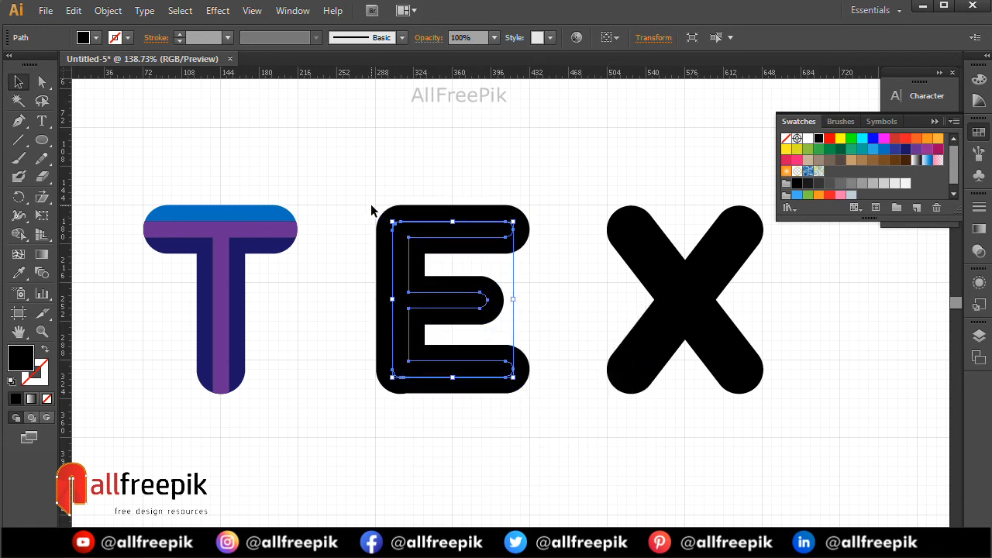
click(19, 272)
click(232, 227)
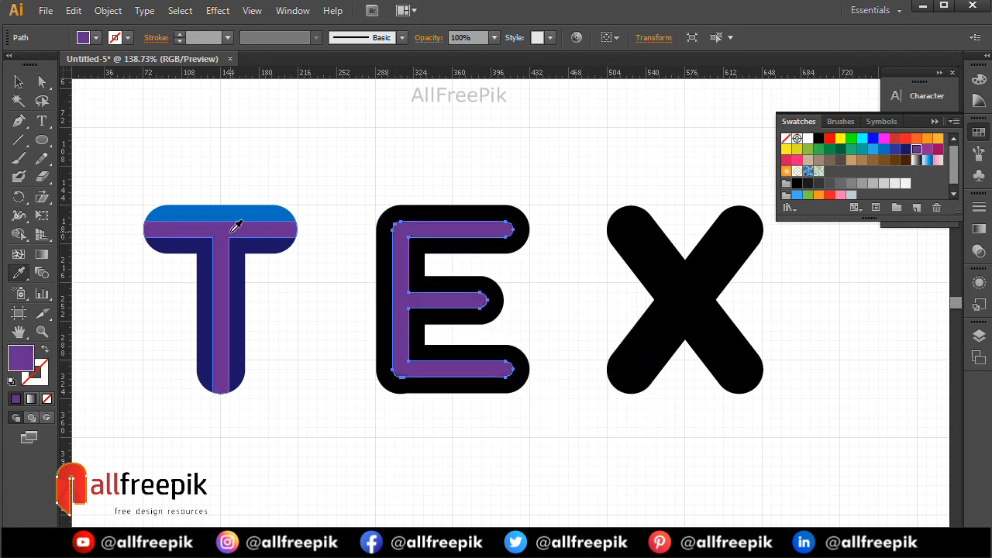
Lock the E's black outer shape so that only the violet inset can be edited
click(42, 82)
click(511, 149)
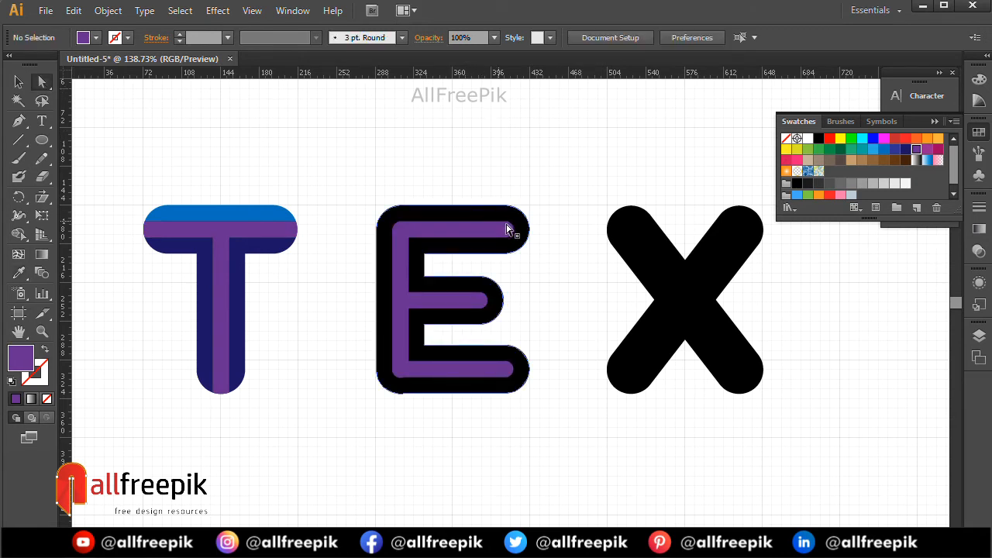
click(508, 219)
click(108, 10)
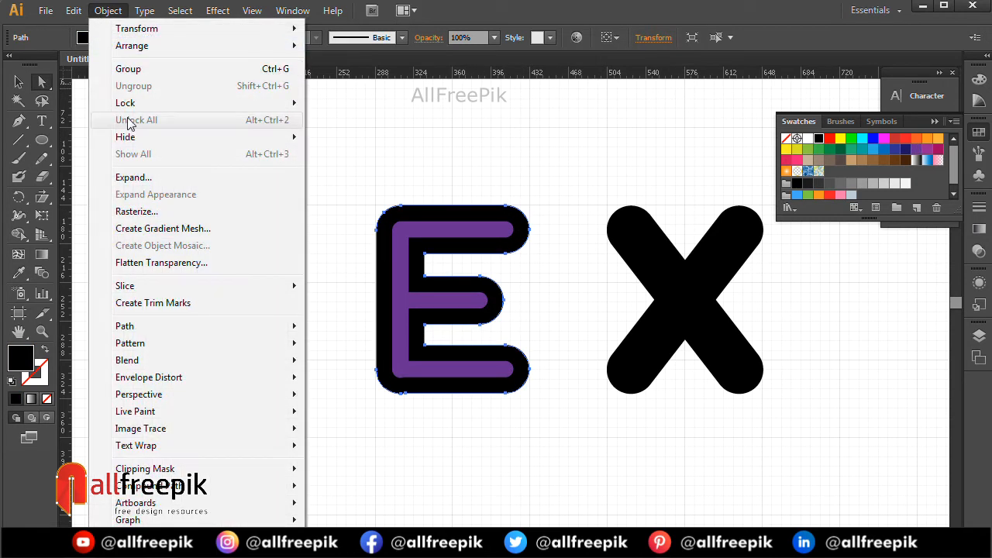
mouse_move(145, 106)
click(363, 106)
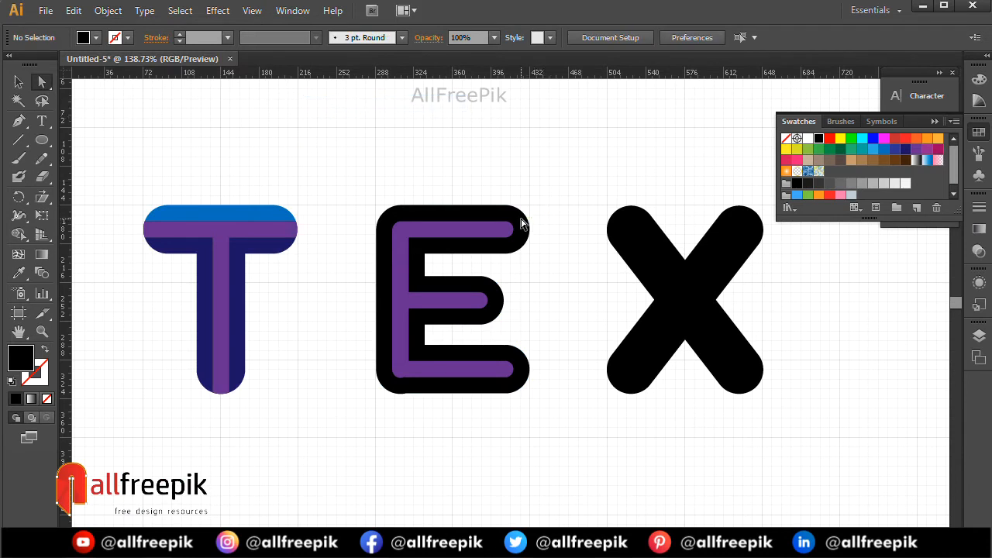
Extend the free ends of the violet inset's three arms past the black E's rounded ends
click(498, 234)
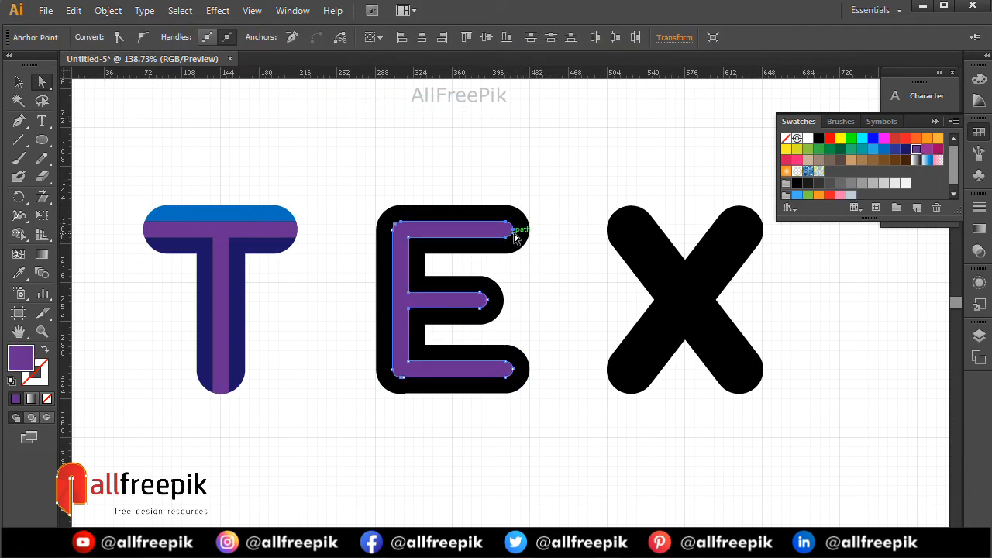
drag(516, 235, 550, 232)
drag(492, 289, 517, 303)
drag(520, 357, 577, 330)
click(578, 328)
Unlock the black E and trim off the three violet ends protruding beyond it with the Shape Builder
click(19, 83)
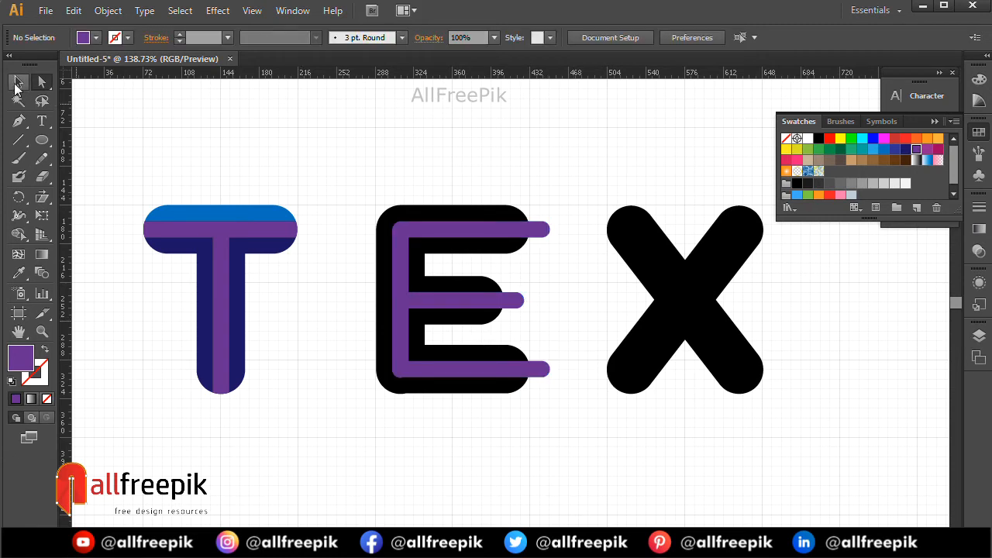
click(109, 10)
click(148, 120)
click(497, 168)
drag(419, 204, 538, 448)
click(20, 238)
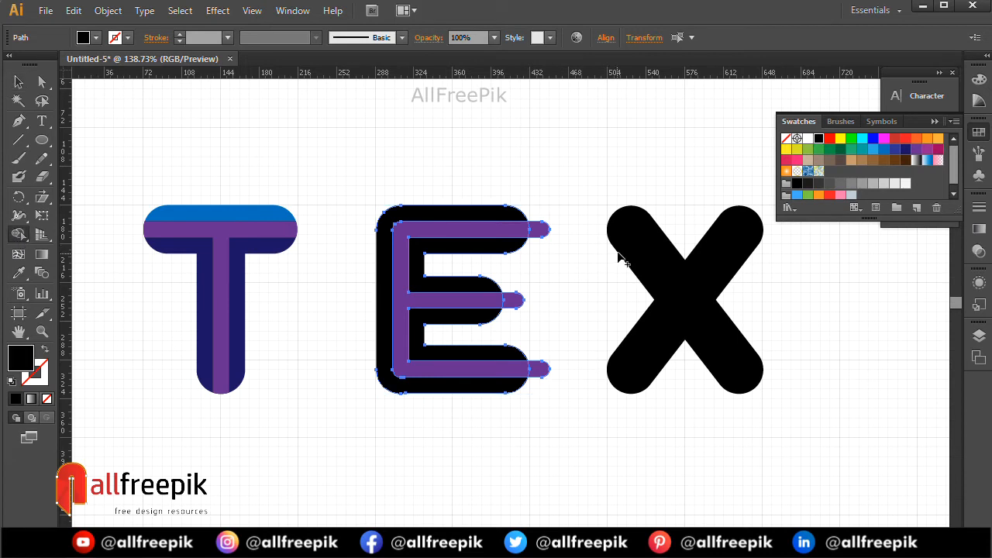
alt+click(546, 230)
alt+click(521, 302)
alt+click(540, 372)
Split the E's black area into separate inner and outer pieces around the violet band with the Shape Builder
click(42, 82)
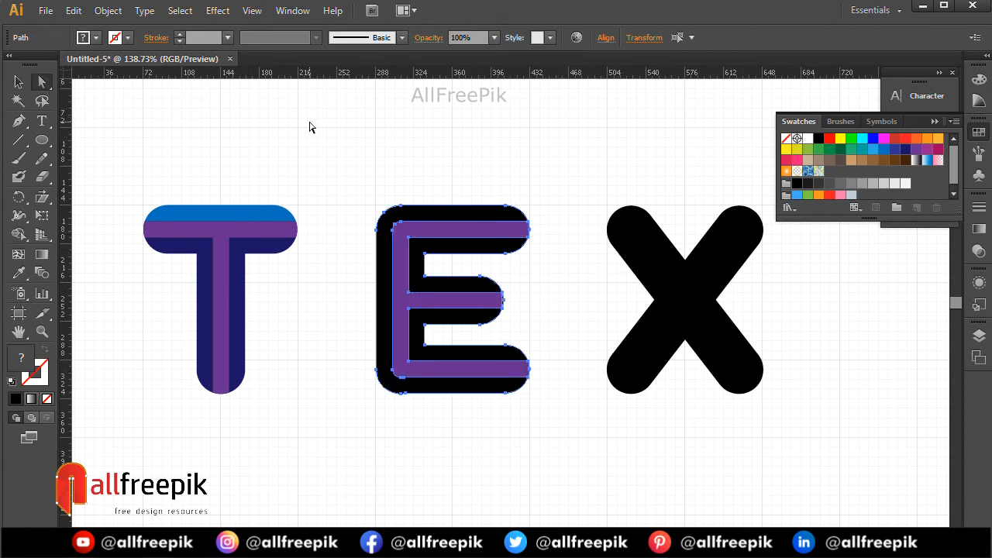
click(441, 259)
click(451, 252)
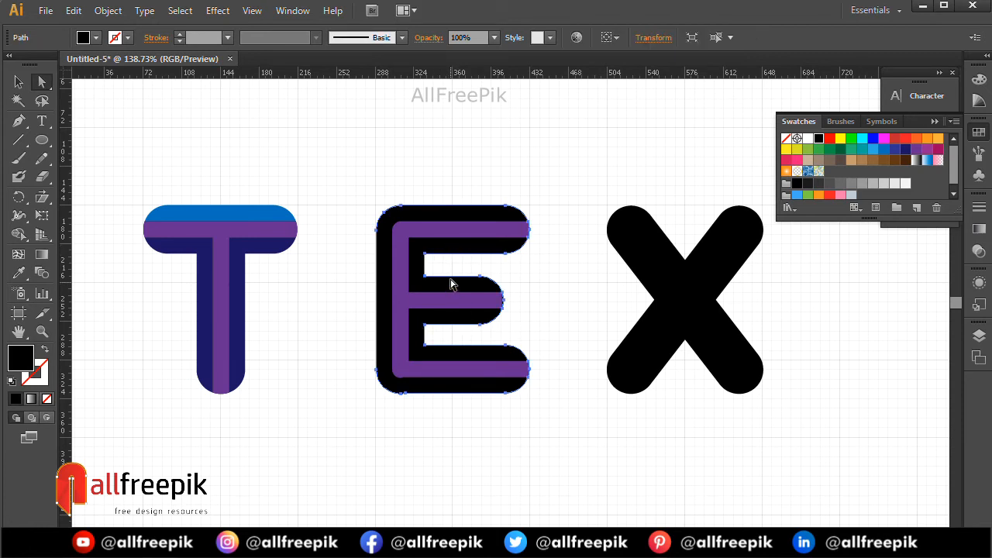
drag(355, 177, 565, 447)
click(19, 234)
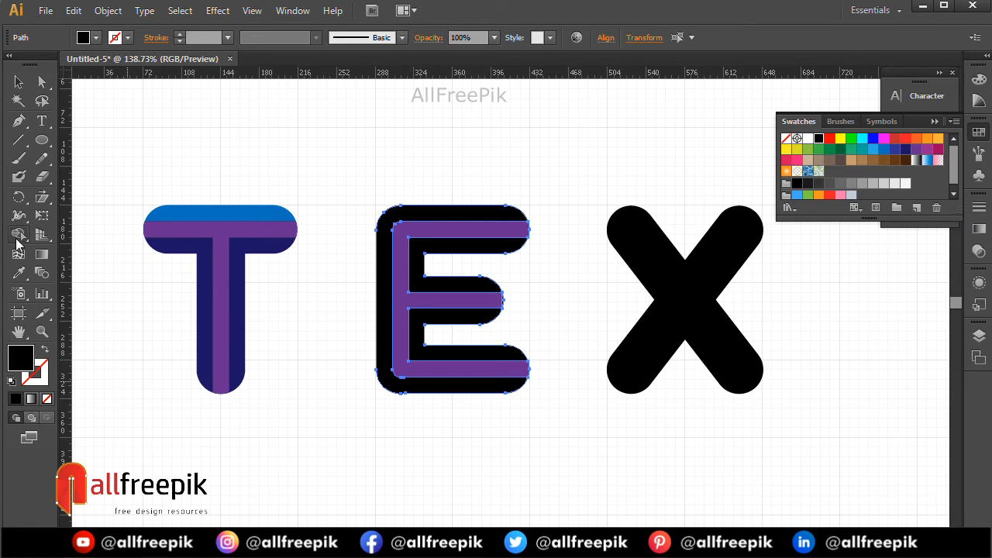
click(456, 248)
click(447, 216)
Fill the E's inner black piece with the dark navy sampled from the T
click(41, 82)
click(320, 124)
click(467, 254)
click(19, 273)
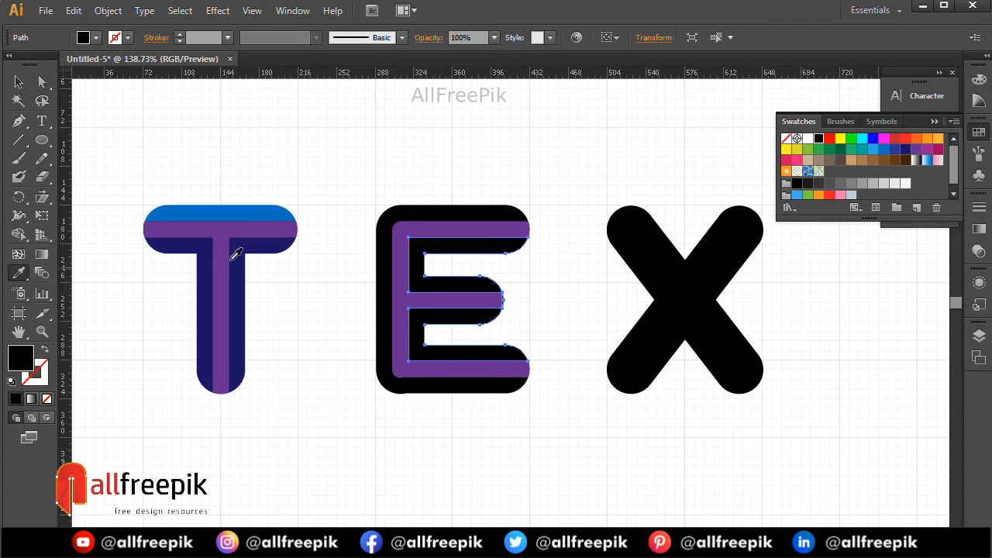
click(241, 245)
Fill the E's outer black piece with the medium blue sampled from the T's top strip
click(42, 81)
click(458, 210)
click(19, 273)
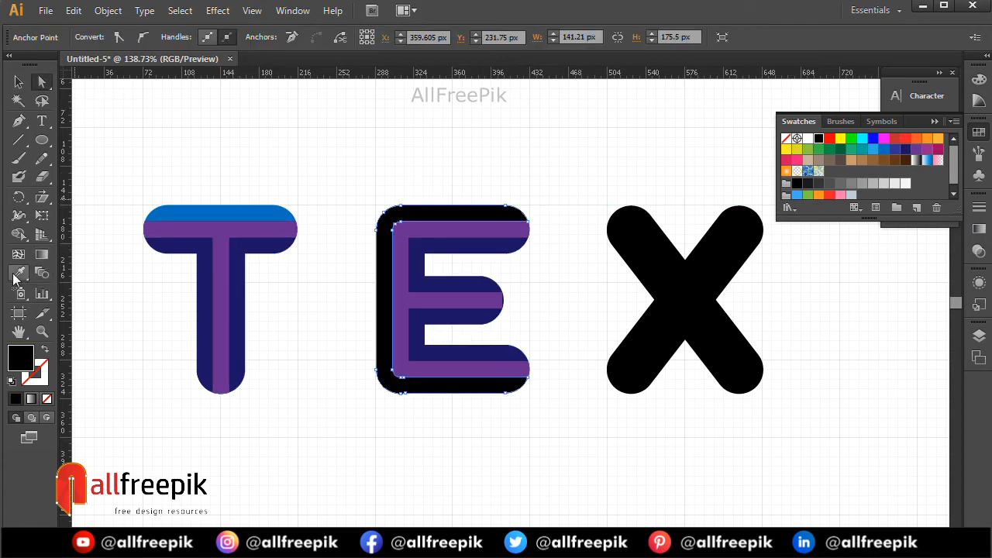
click(183, 211)
click(18, 82)
click(508, 135)
Offset the X's path by -15 px with Miter joins and fill the inset shape with the E's violet
drag(509, 135, 453, 135)
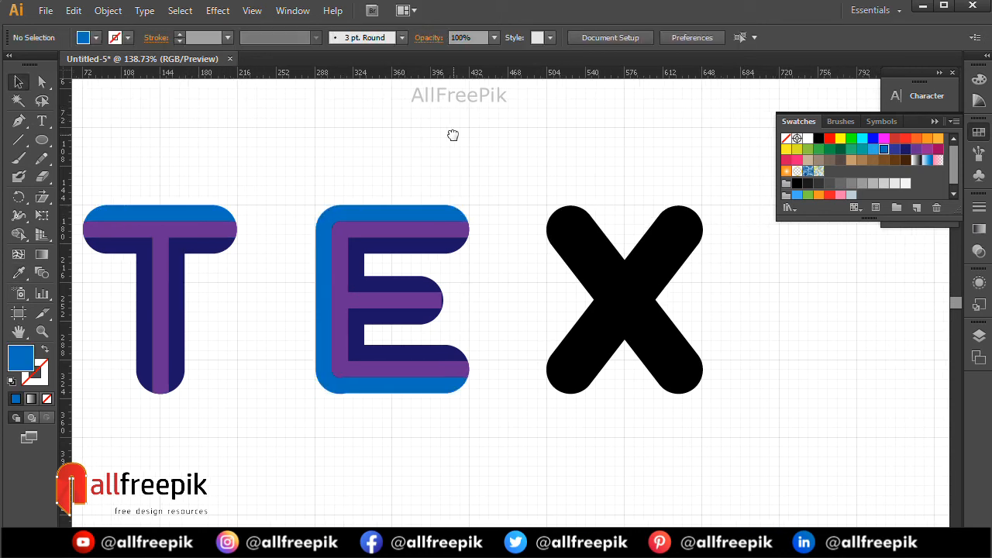
drag(595, 141, 568, 142)
click(645, 240)
drag(646, 248, 626, 248)
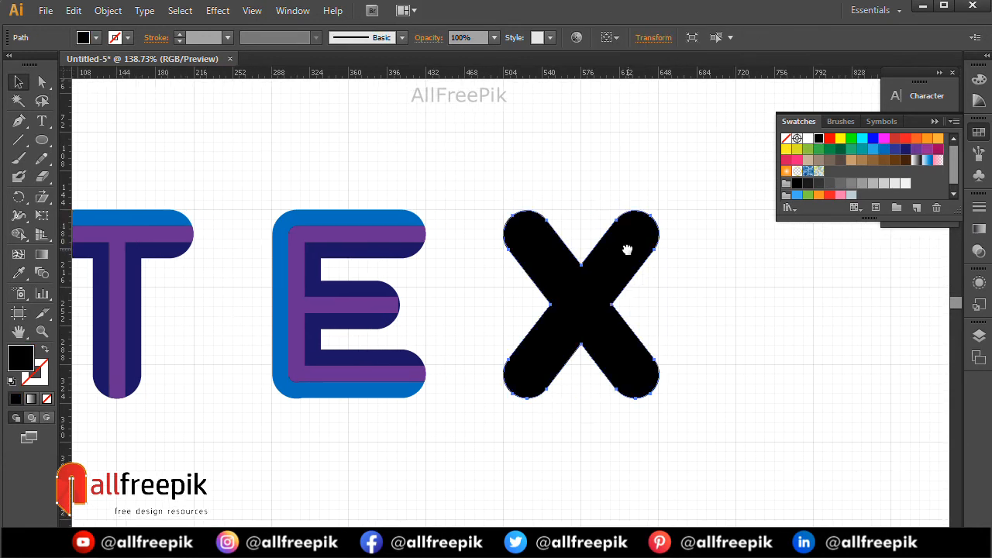
click(108, 10)
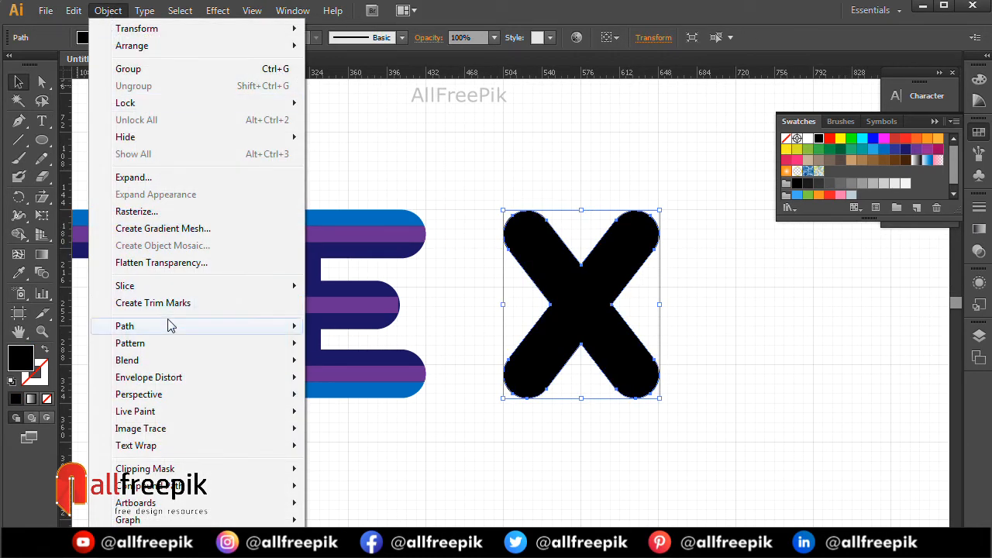
mouse_move(170, 330)
click(384, 383)
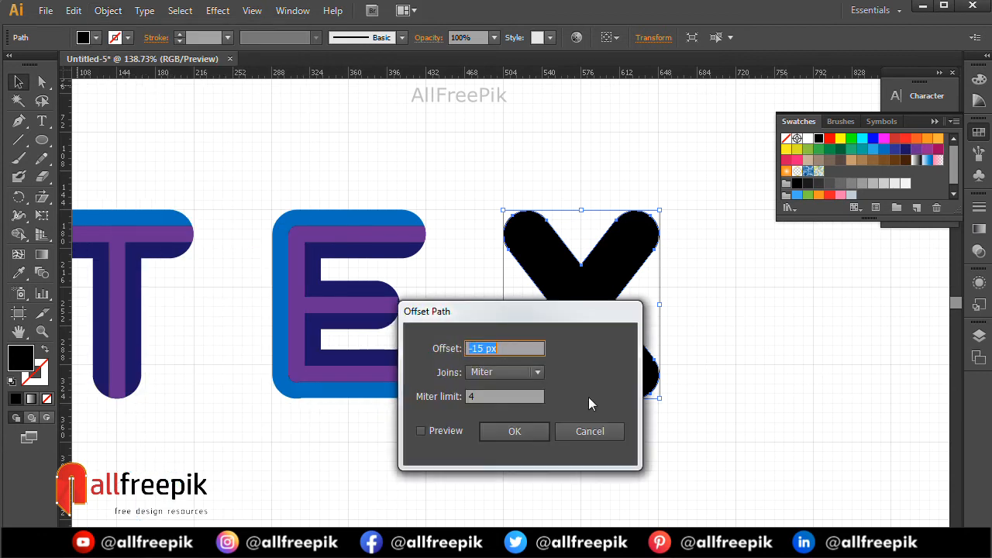
click(451, 431)
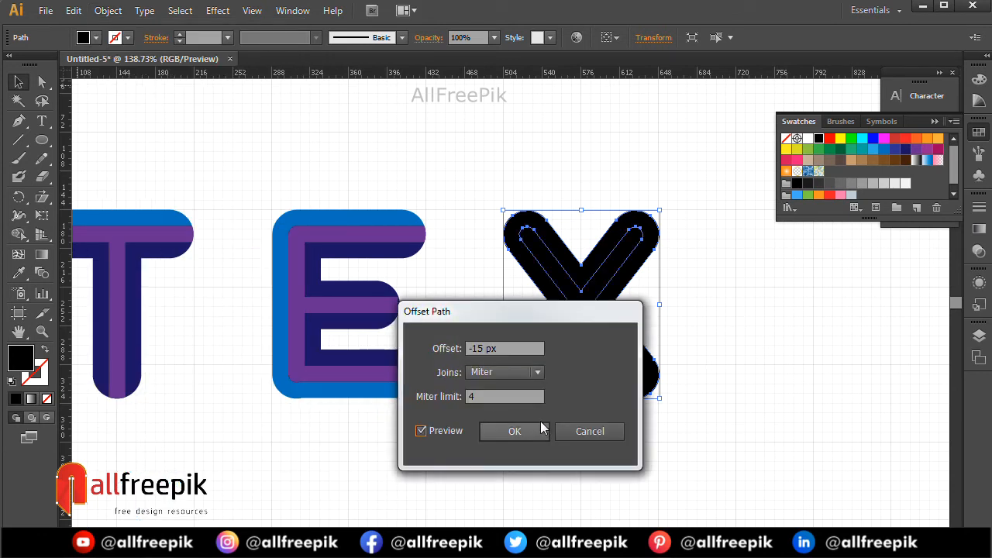
key(Return)
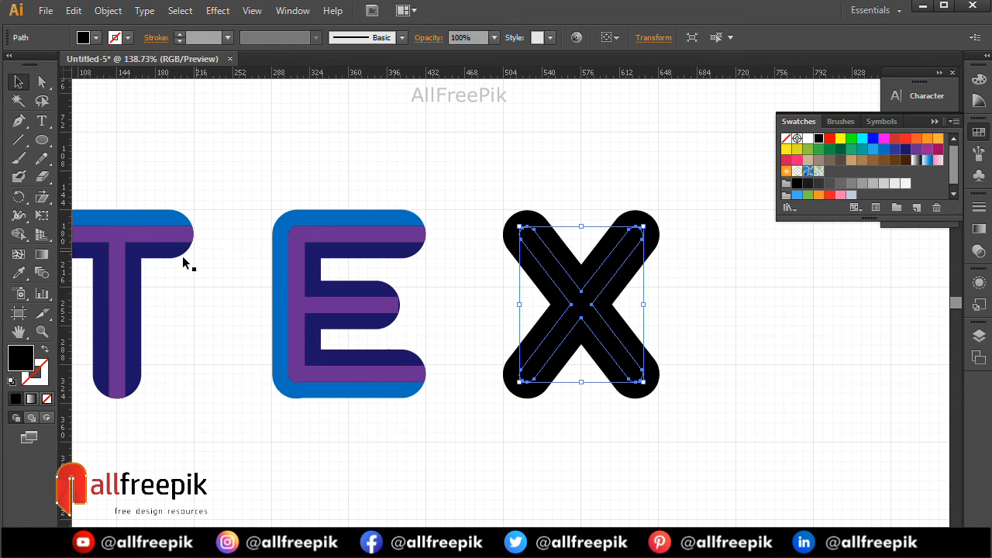
click(19, 273)
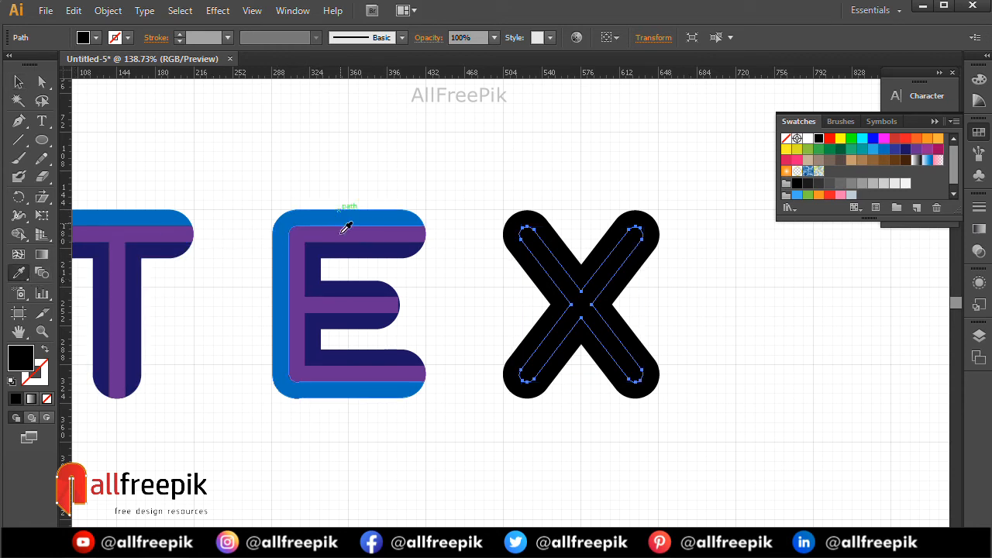
click(341, 231)
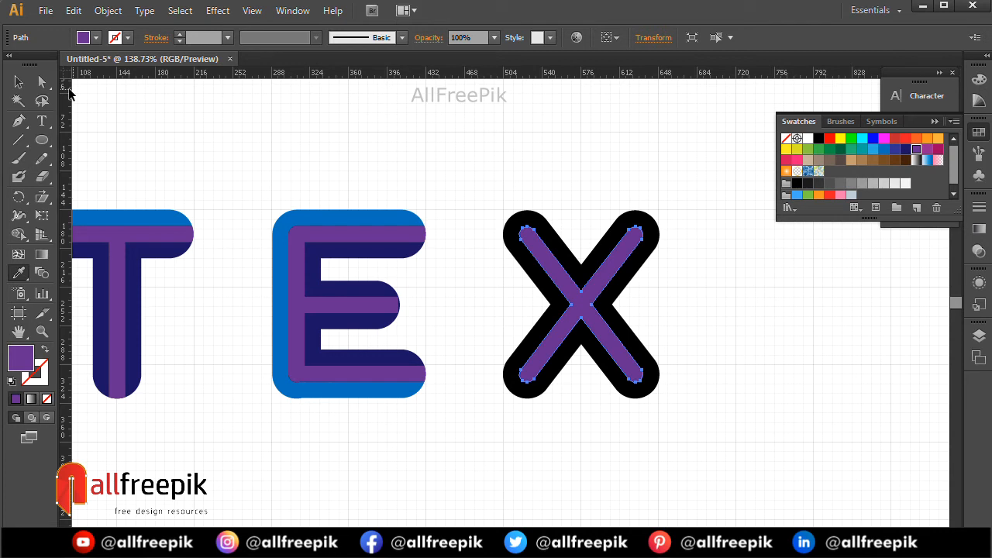
Lock the X's black outer shape, leaving the violet inset editable
click(42, 82)
drag(613, 184, 679, 246)
click(717, 196)
click(639, 222)
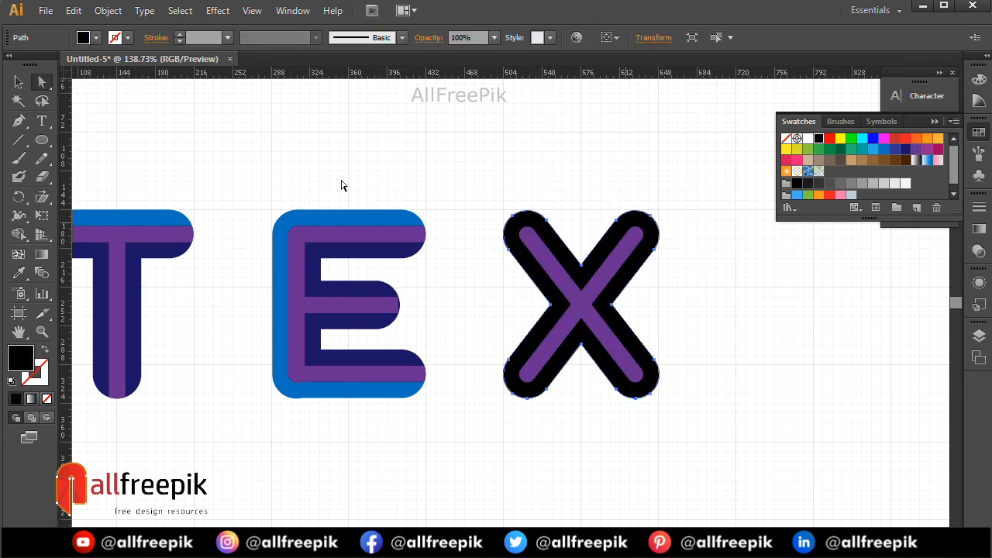
click(107, 11)
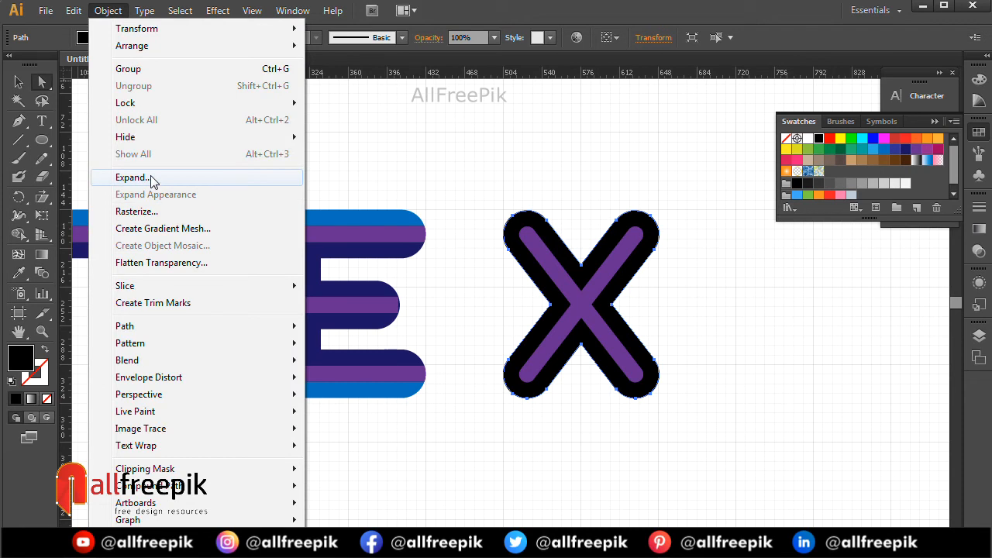
mouse_move(155, 102)
click(388, 103)
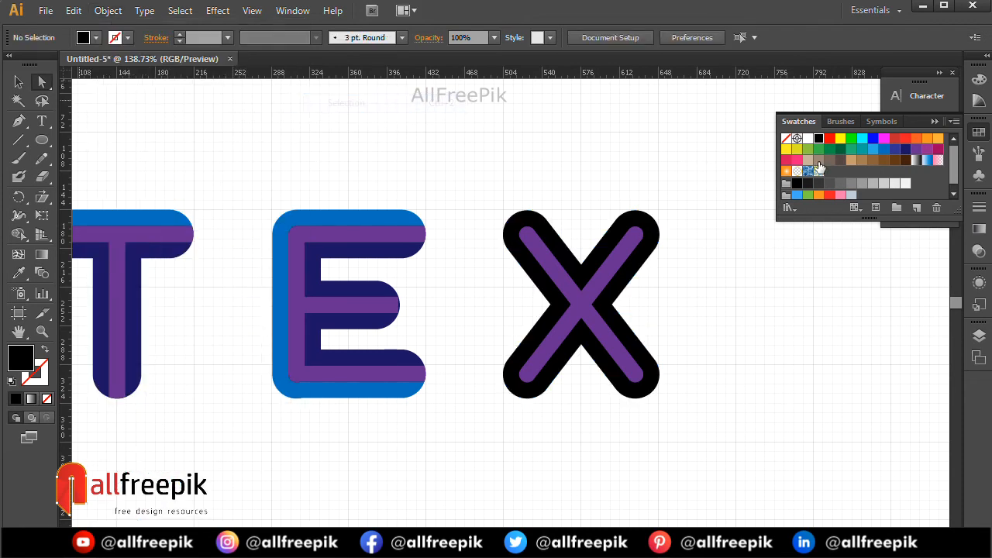
Extend the violet X's upper-right arm by about 22 px across and 27 px up, and its lower-right arm diagonally past the black outline
drag(710, 181, 647, 235)
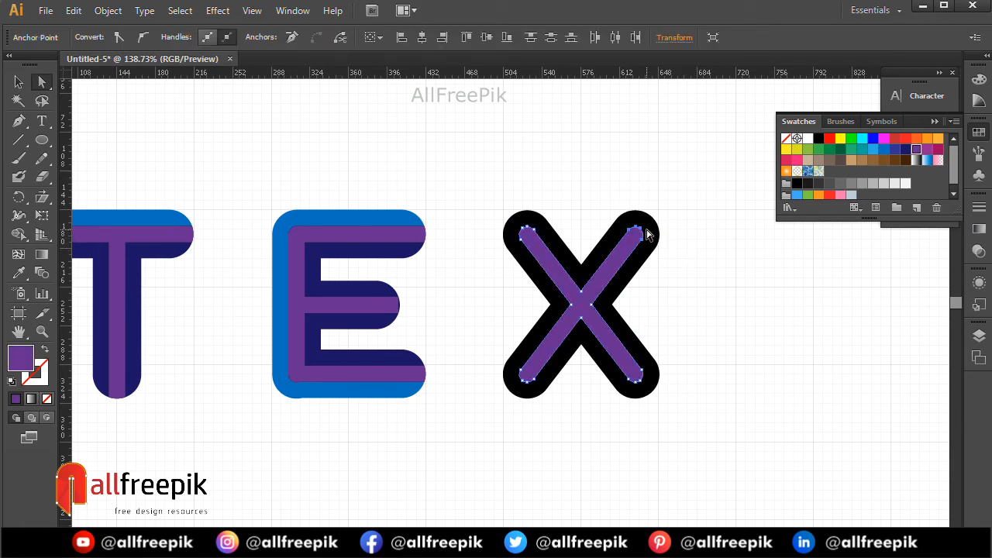
drag(640, 232, 663, 205)
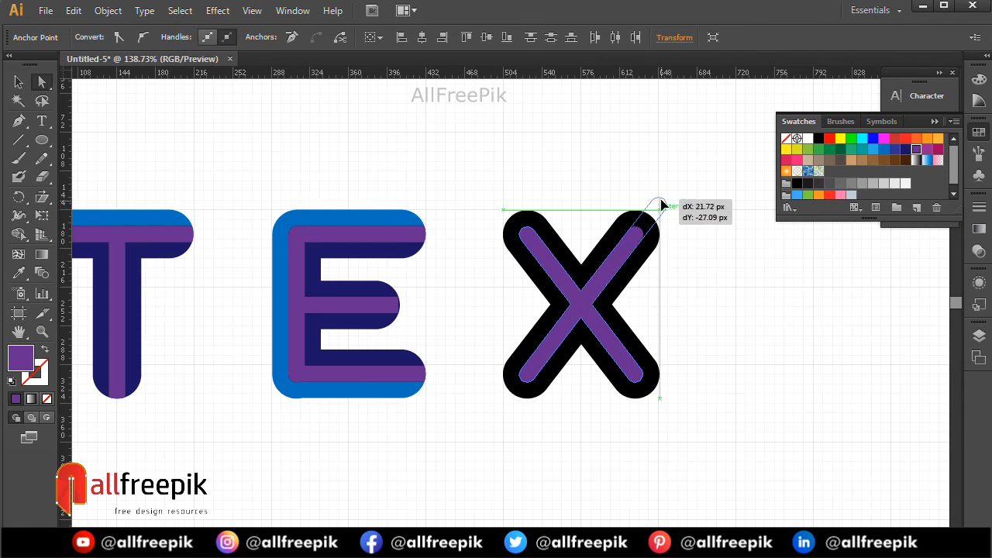
drag(662, 204, 662, 205)
click(664, 380)
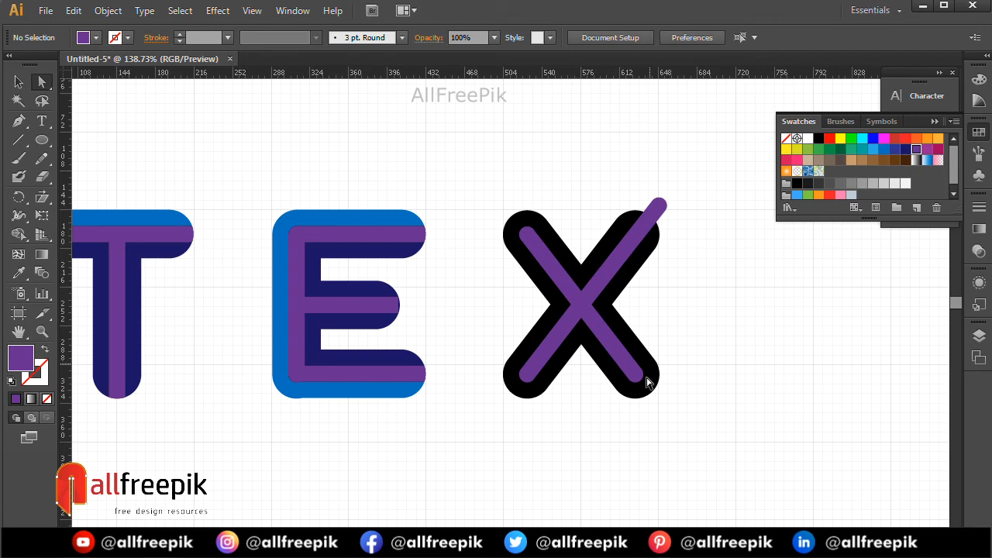
click(637, 391)
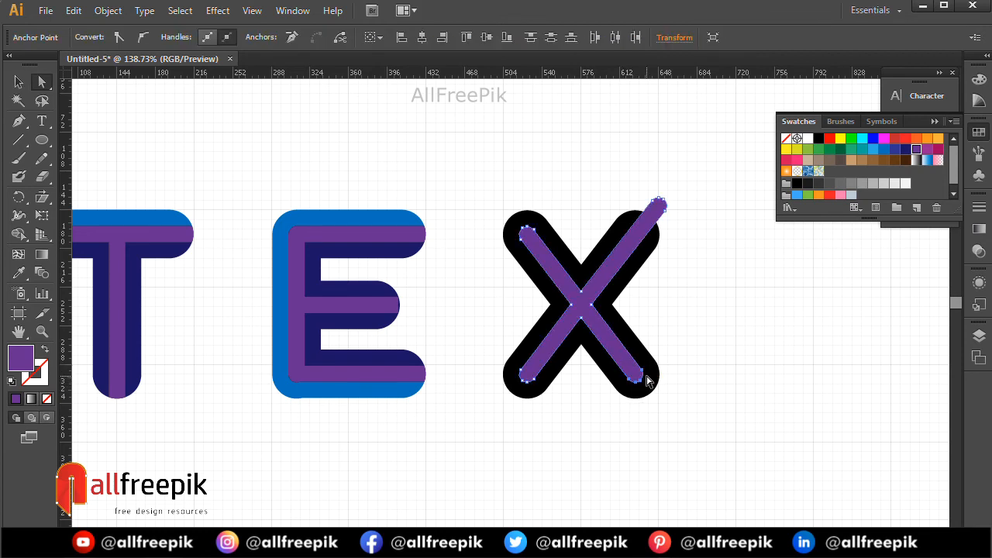
drag(643, 382, 663, 407)
click(562, 454)
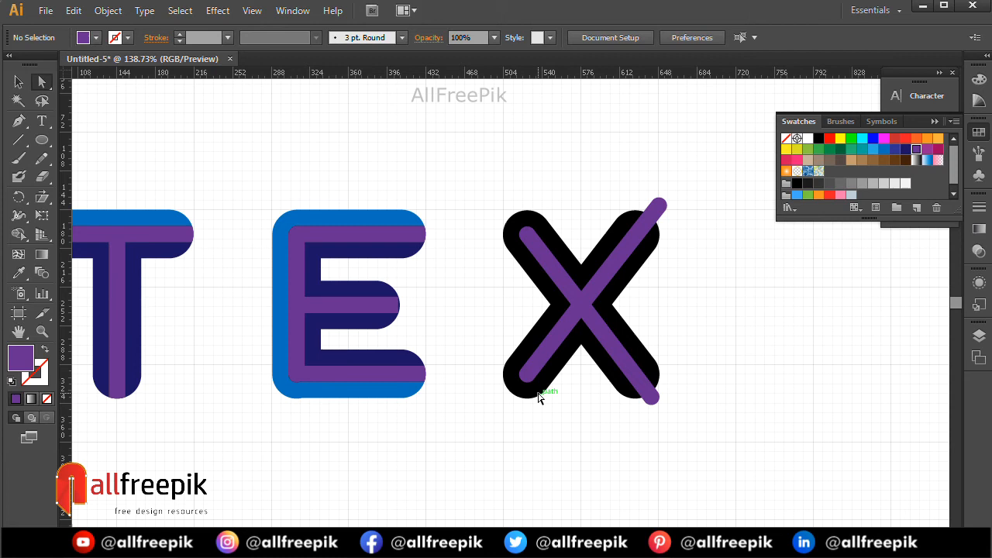
Extend the violet X's lower-left arm past the black outline by about 22 px left and 27 px down
click(535, 387)
mouse_move(534, 388)
mouse_down()
mouse_move(521, 378)
mouse_move(500, 416)
mouse_up()
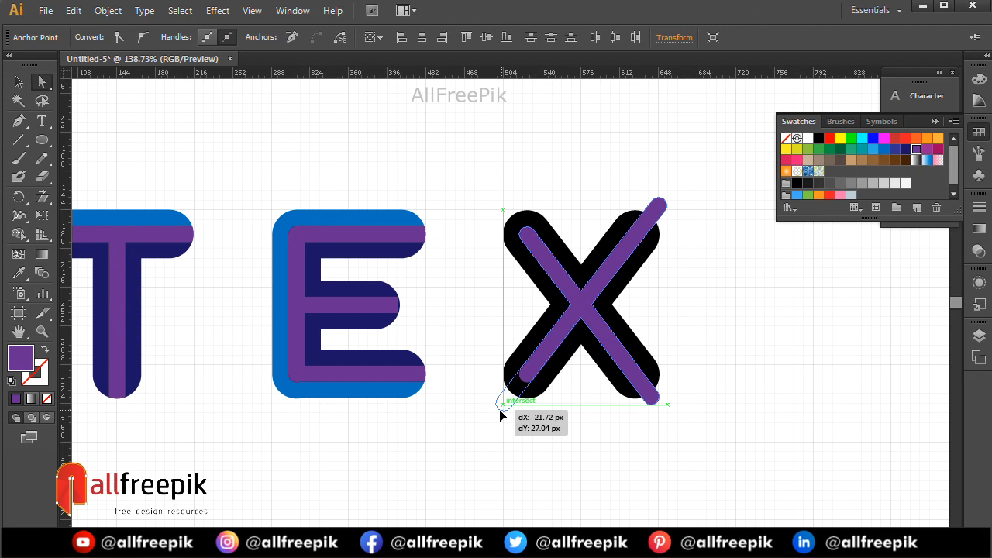
drag(500, 416, 501, 415)
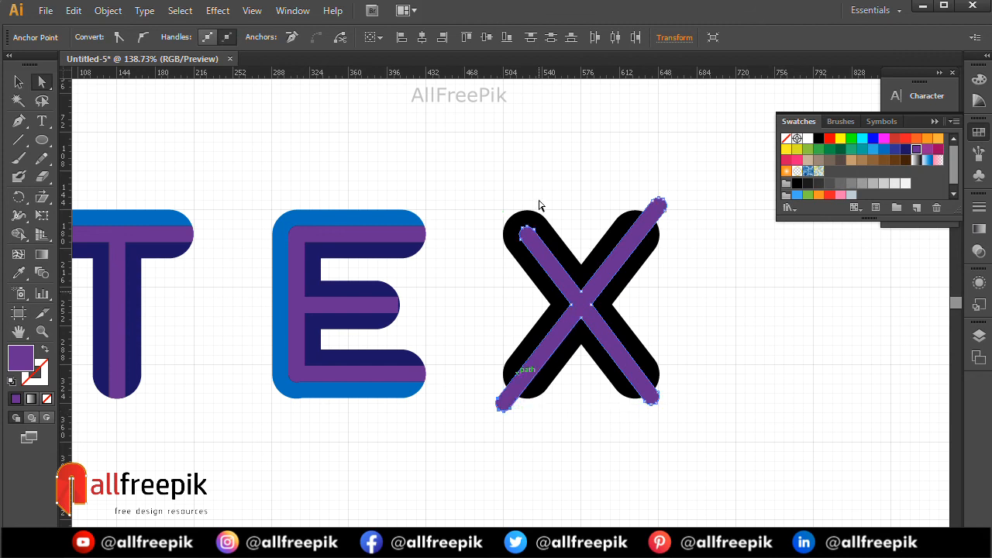
Extend the violet X's upper-left arm diagonally past the black outline, matching the other three arms
mouse_move(544, 224)
mouse_down()
mouse_move(514, 242)
mouse_move(506, 204)
mouse_move(497, 203)
mouse_up()
click(307, 155)
click(18, 82)
drag(454, 117, 706, 437)
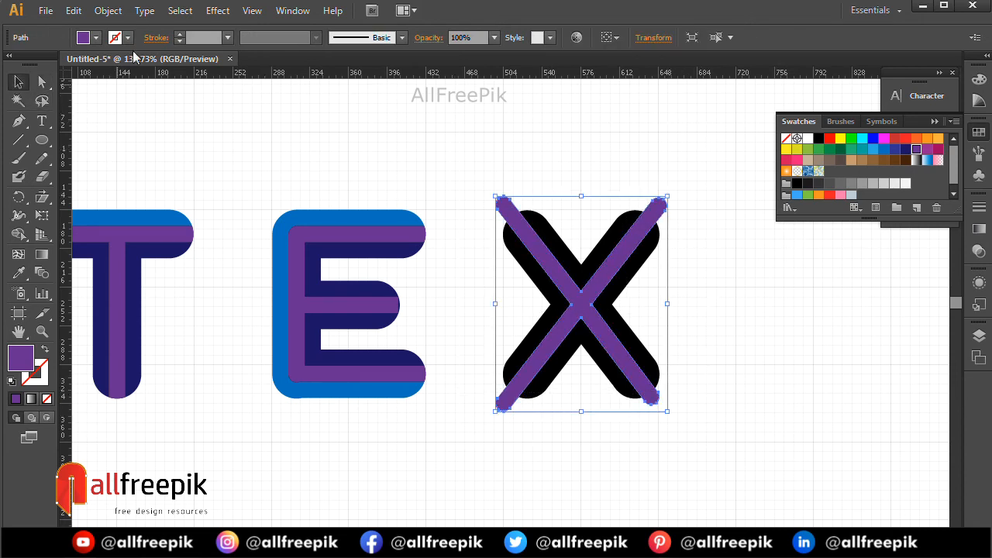
Unlock the black X and trim off the four violet arm ends protruding beyond its outline with the Shape Builder
click(108, 10)
click(155, 117)
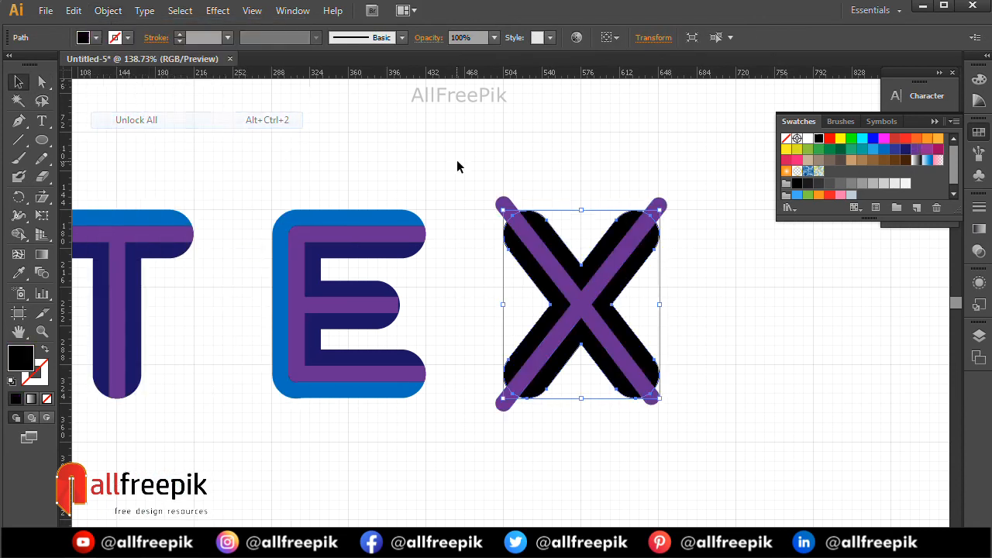
click(452, 147)
drag(451, 145, 704, 427)
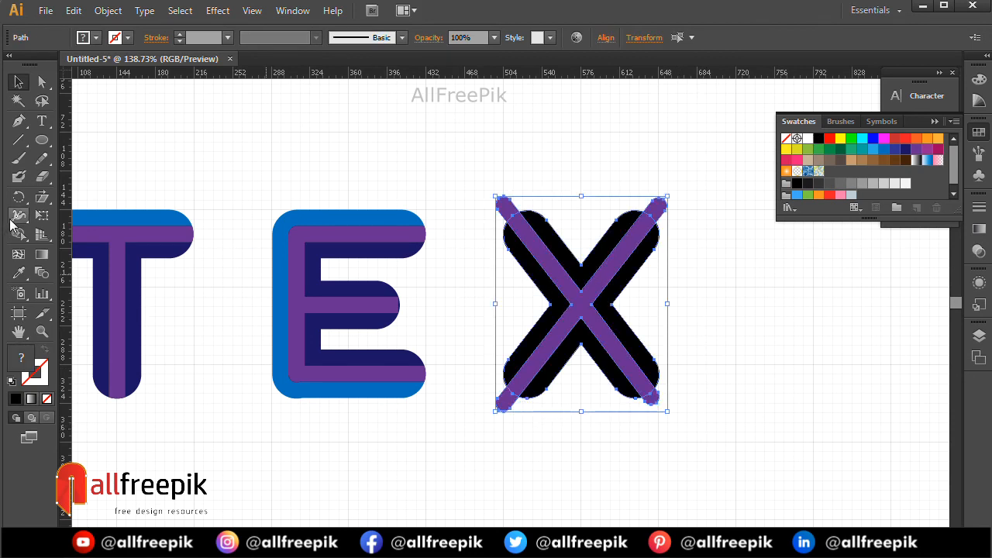
click(19, 239)
alt+click(657, 205)
alt+click(503, 205)
alt+click(651, 399)
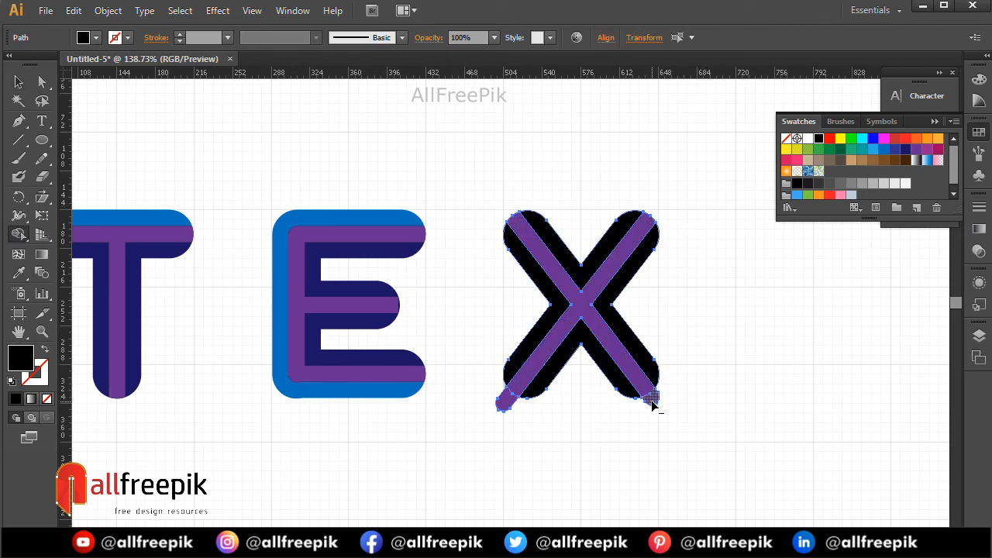
alt+click(503, 404)
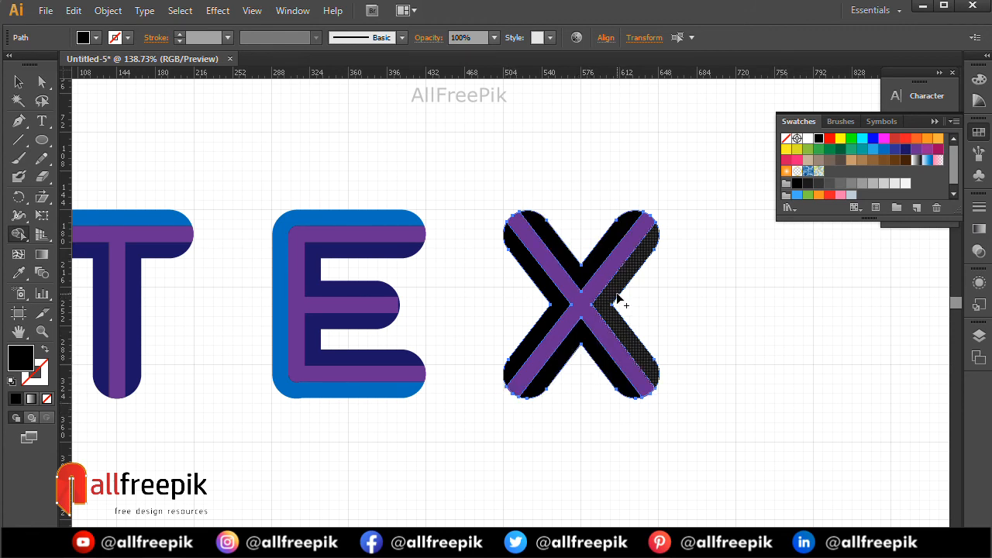
Fill the X's left and right black side segments with the blue sampled from the E
click(19, 82)
click(448, 126)
click(551, 300)
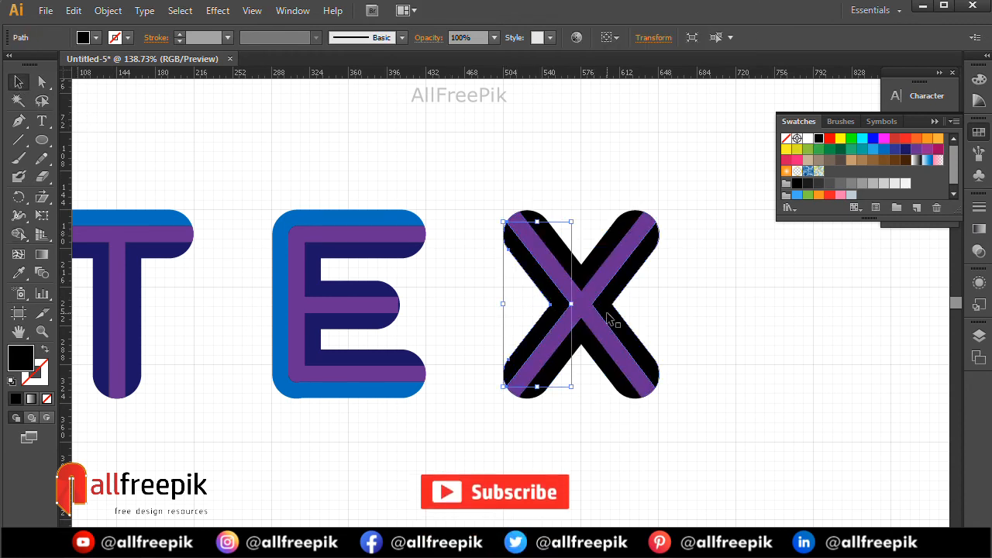
key(i)
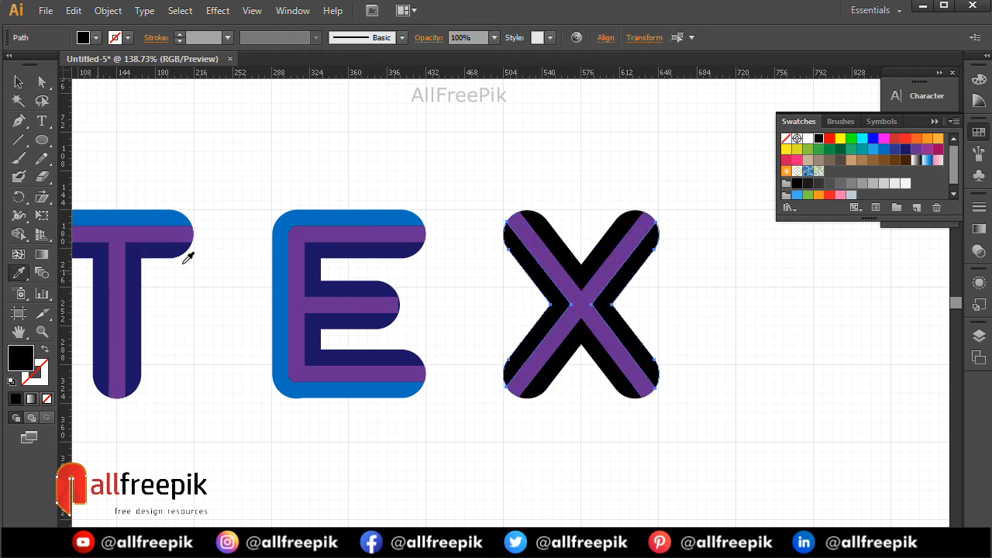
click(307, 217)
click(18, 81)
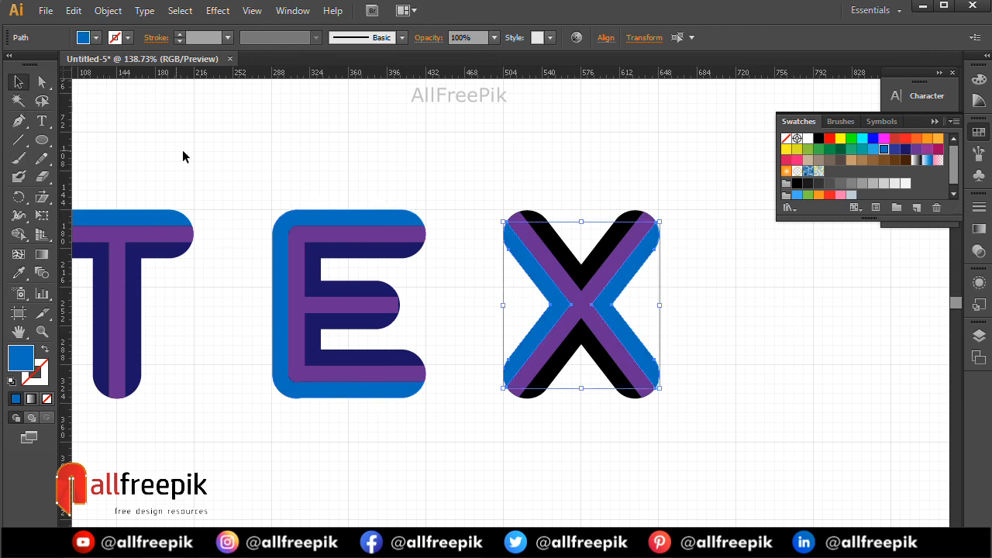
Fill the X's upper and lower black segments with the navy sampled from the E
click(608, 238)
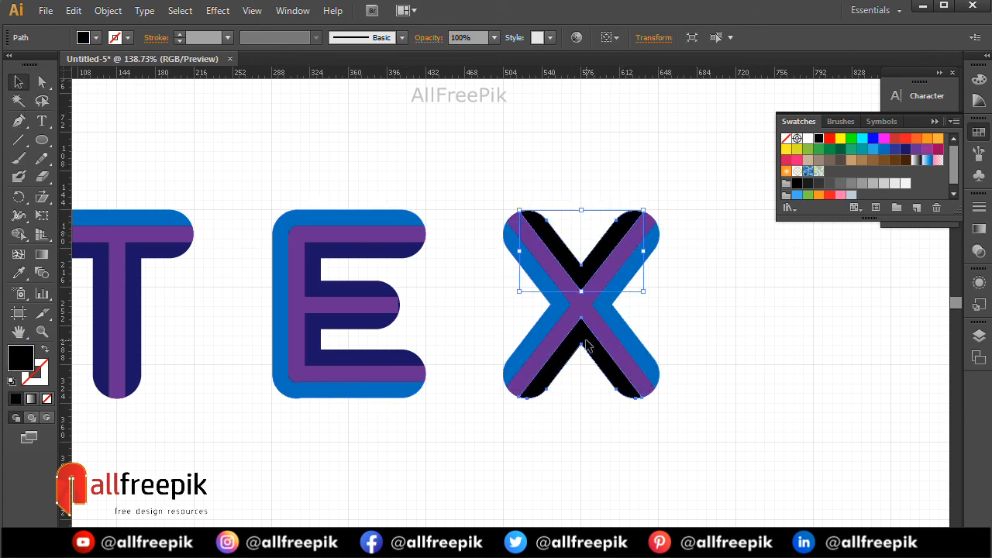
click(20, 274)
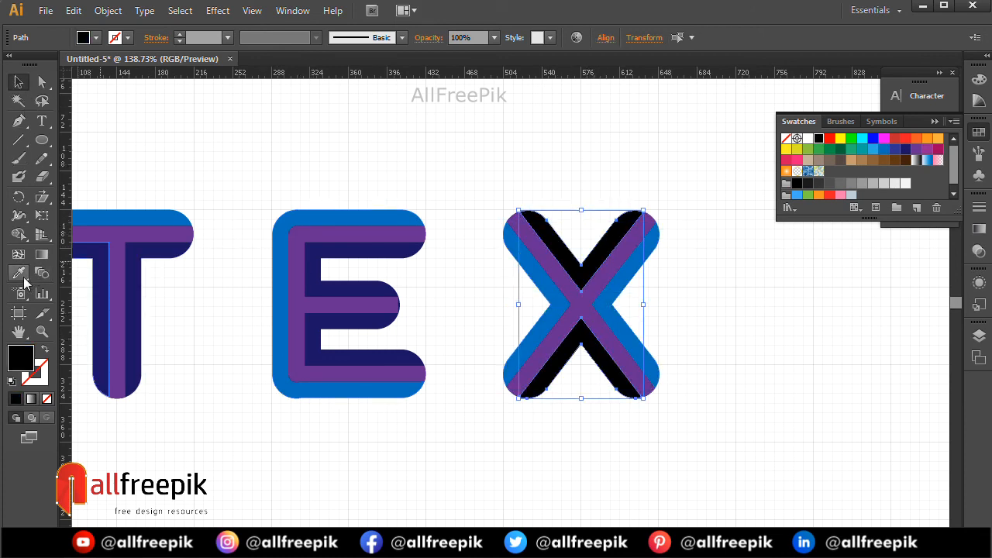
click(321, 242)
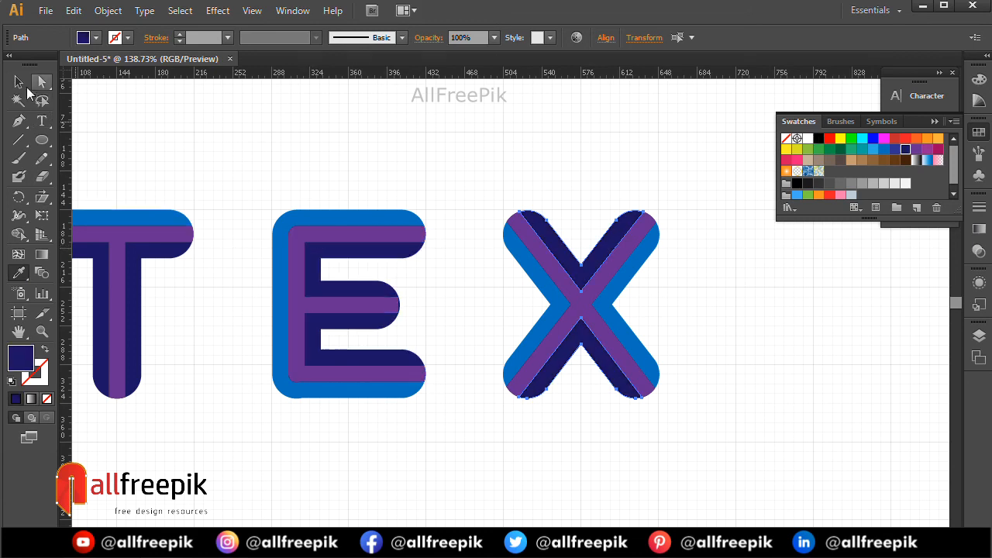
click(19, 82)
click(393, 140)
Move the E and X together about 40 px left, closer to the T
key(ctrl+1)
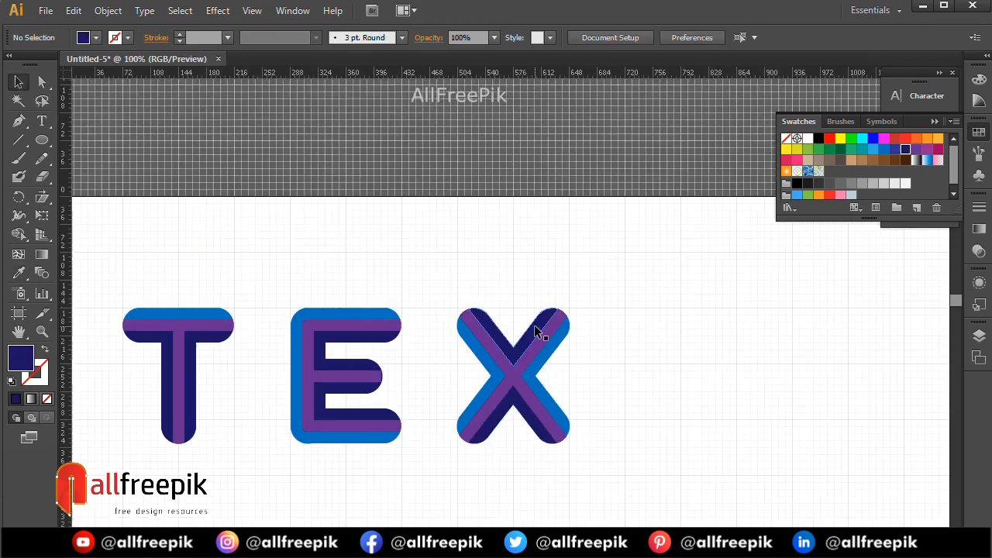
click(537, 331)
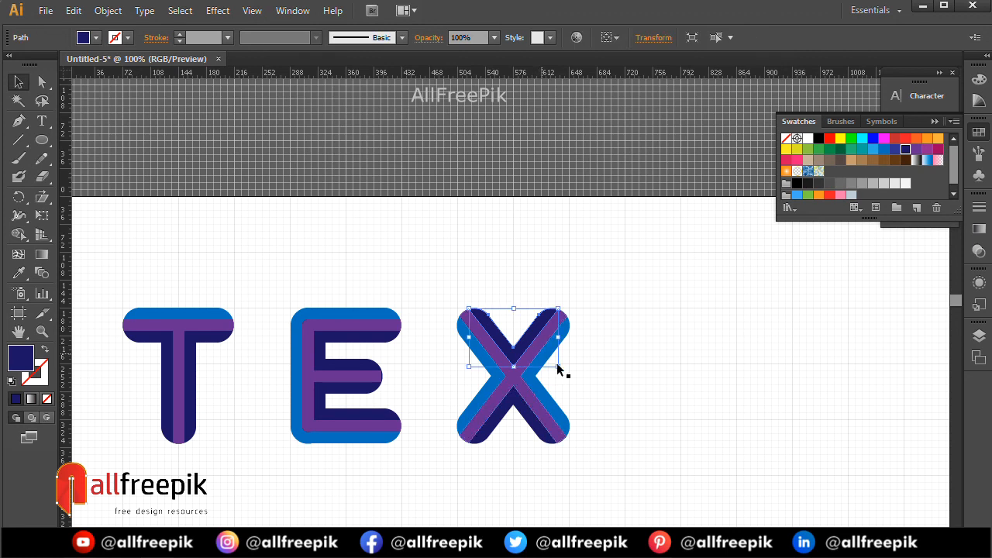
click(635, 393)
drag(620, 372, 603, 324)
drag(596, 253, 267, 457)
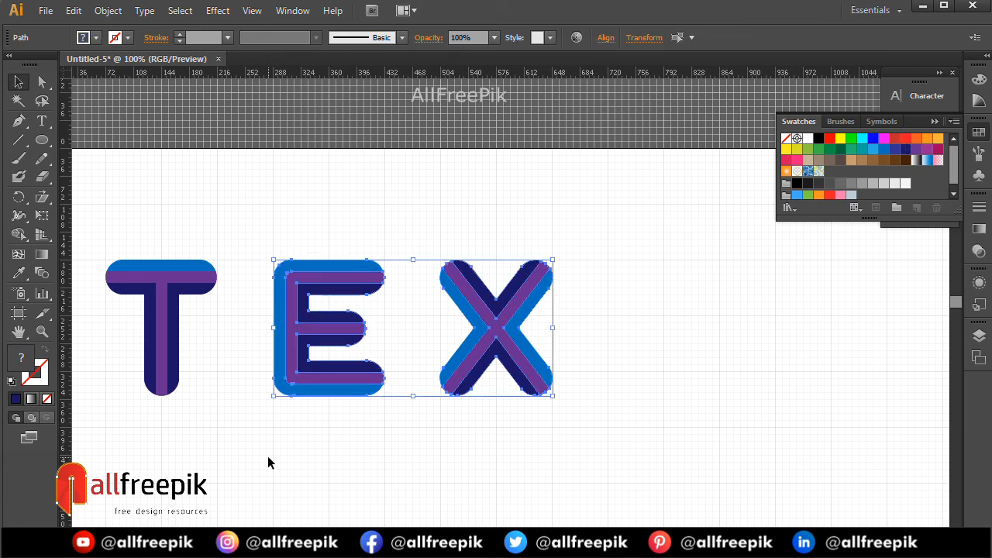
key(shift+Left)
key(shift+Left)
key(shift+Left)
key(shift+Left)
Move the X alone about 40 px left, closer to the E
drag(556, 447, 393, 225)
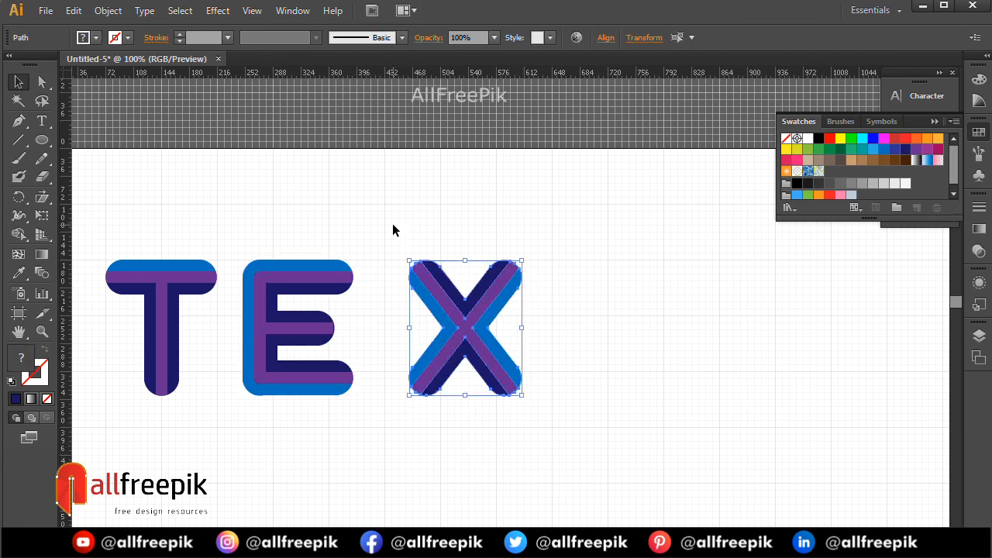
key(shift+Left)
key(shift+Left)
key(shift+Left)
key(shift+Left)
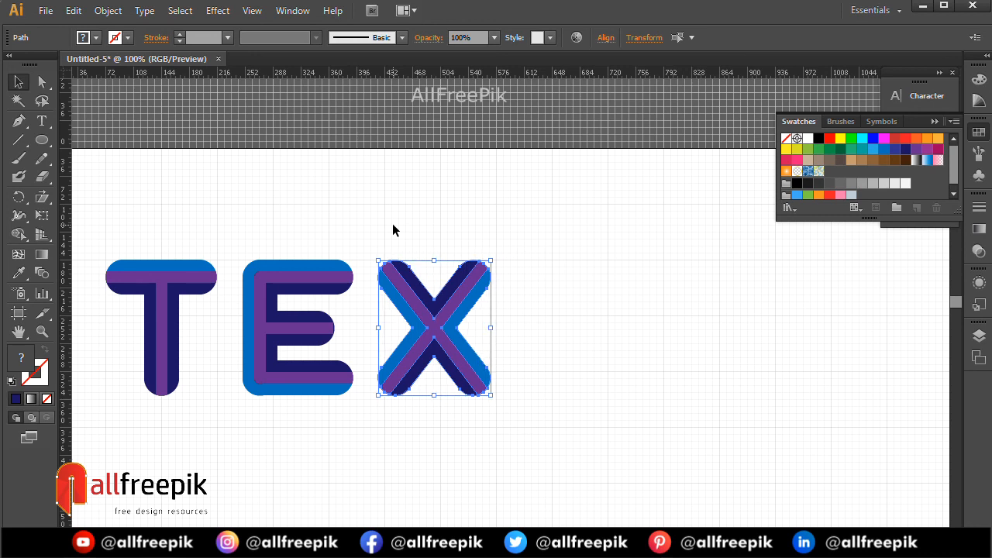
Duplicate the whole three-colour T and place the copy level with the other letters, just right of the X
drag(104, 207, 211, 449)
drag(167, 275, 577, 287)
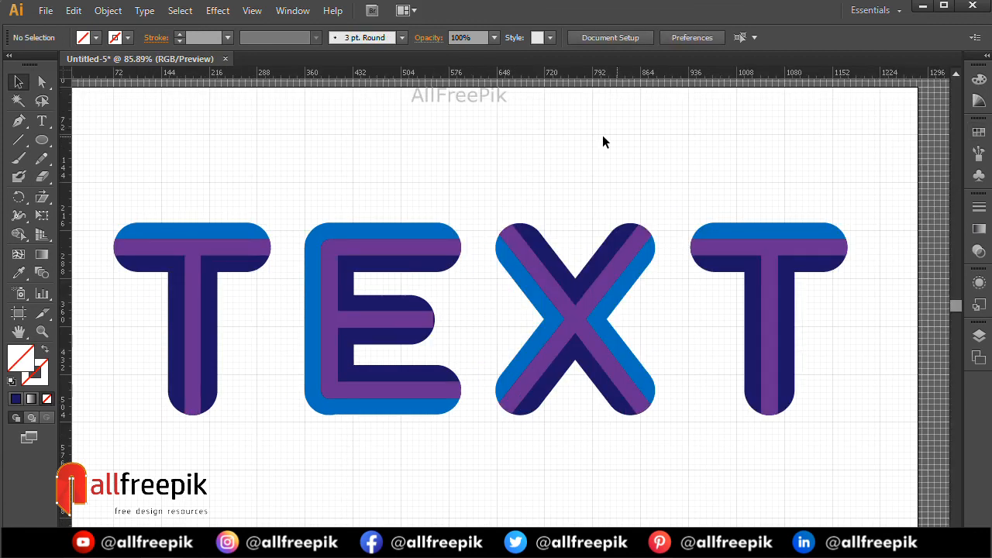